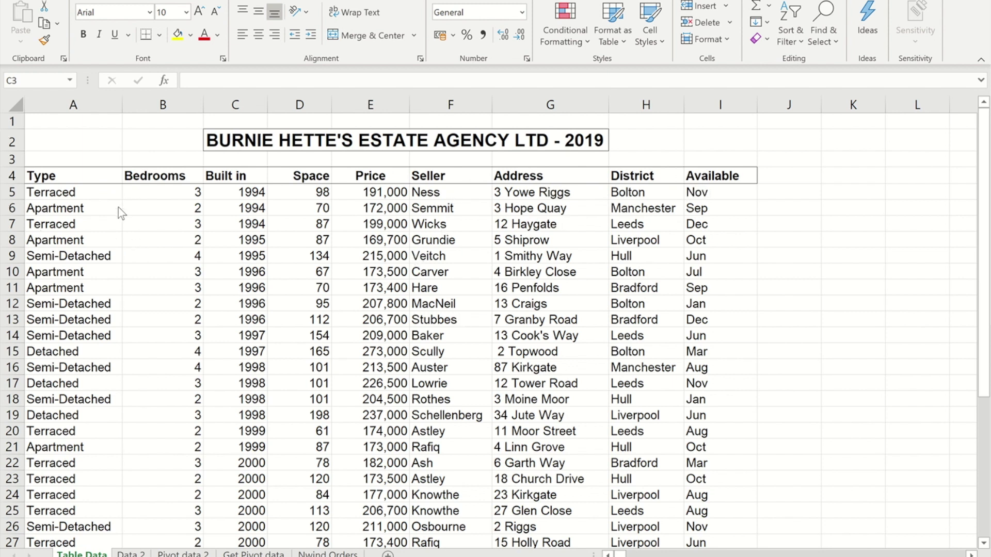
- Convert the property data in A4:I40 into a table, treating the first row as headers
click(173, 194)
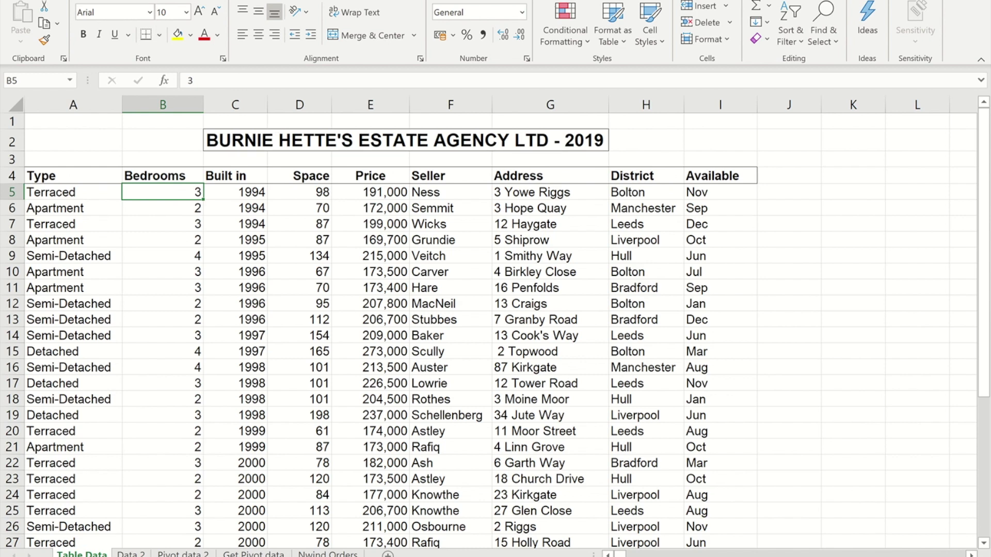
click(93, 0)
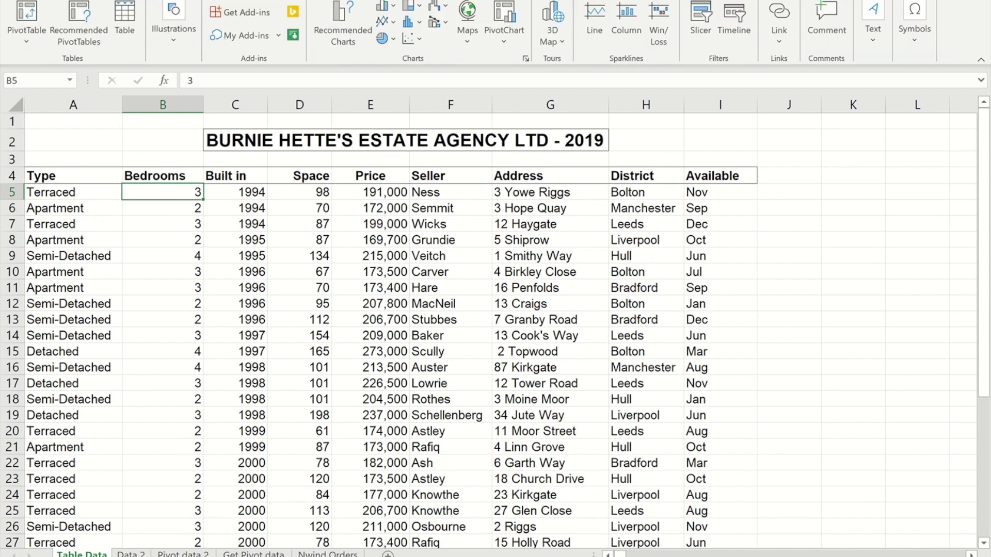
click(132, 15)
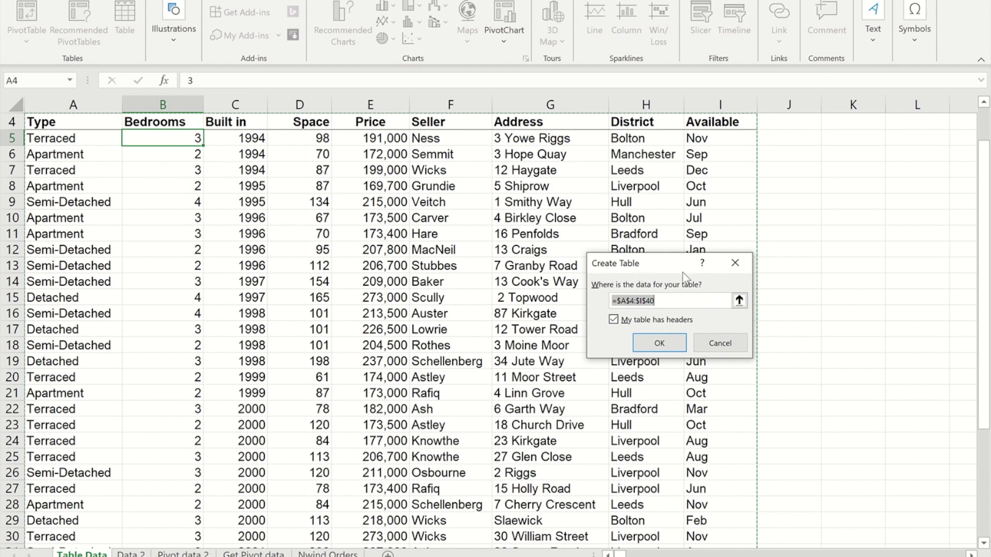
click(661, 343)
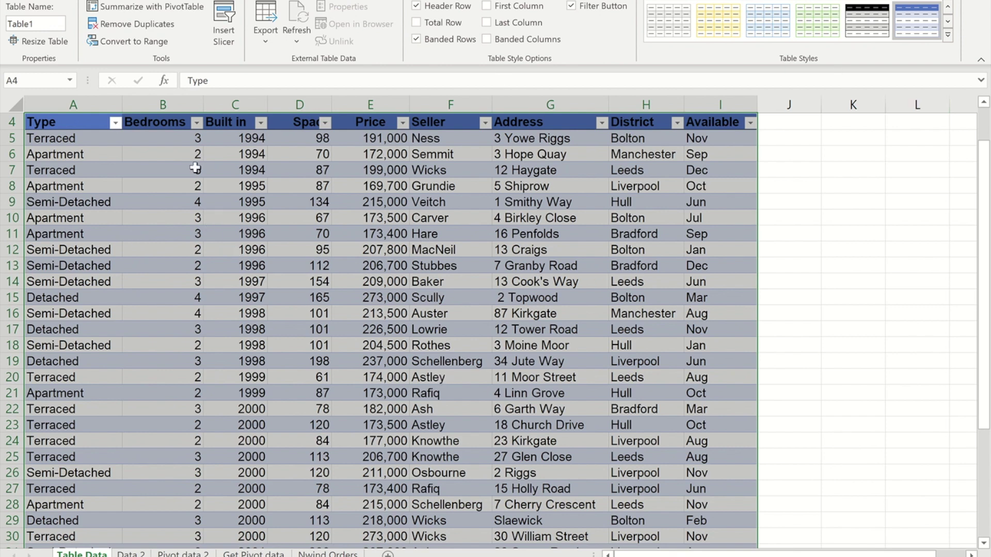
- Apply the Green, Table Style Medium 14 style to the table
click(947, 35)
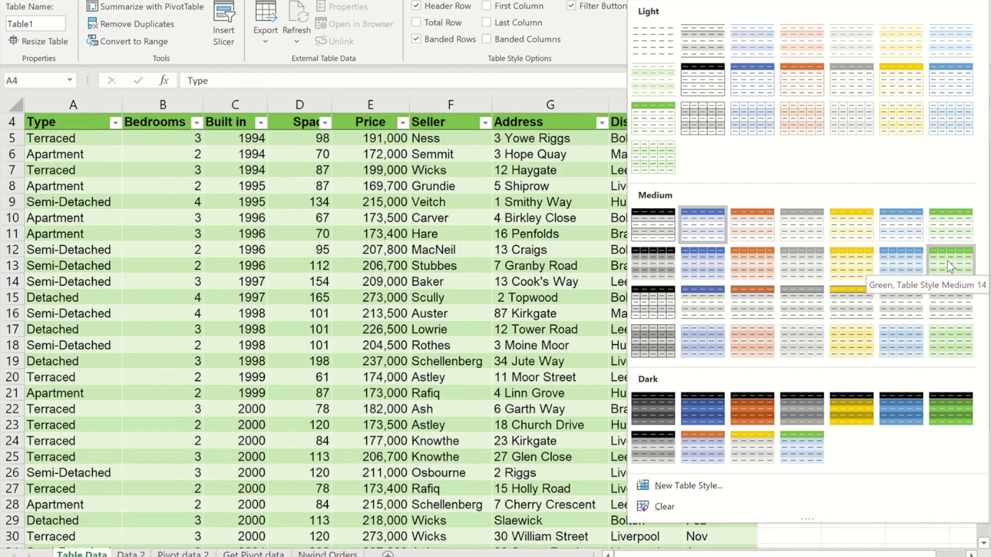
click(951, 265)
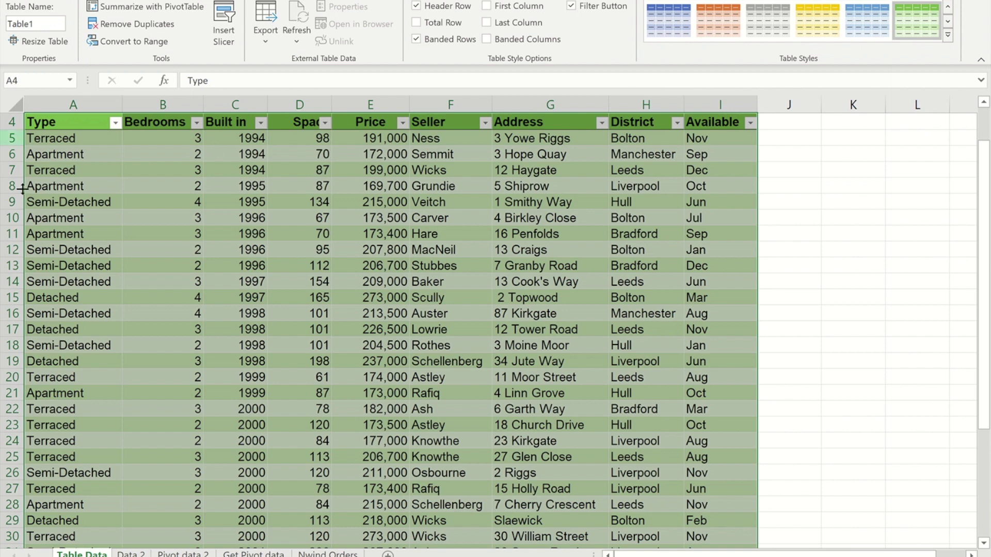
click(155, 185)
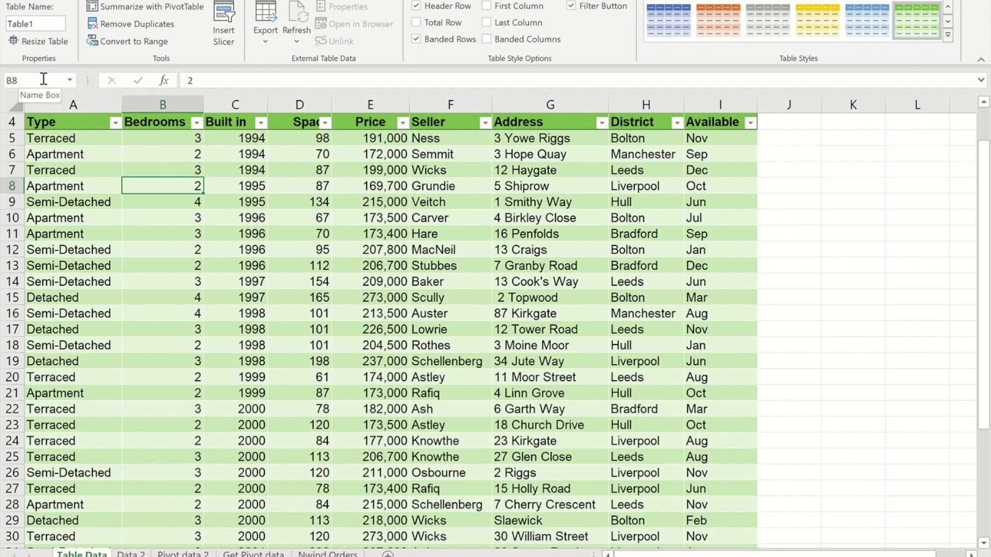
- Select the data range named Table1 and look through its rows to check what the name covers
click(70, 80)
click(34, 97)
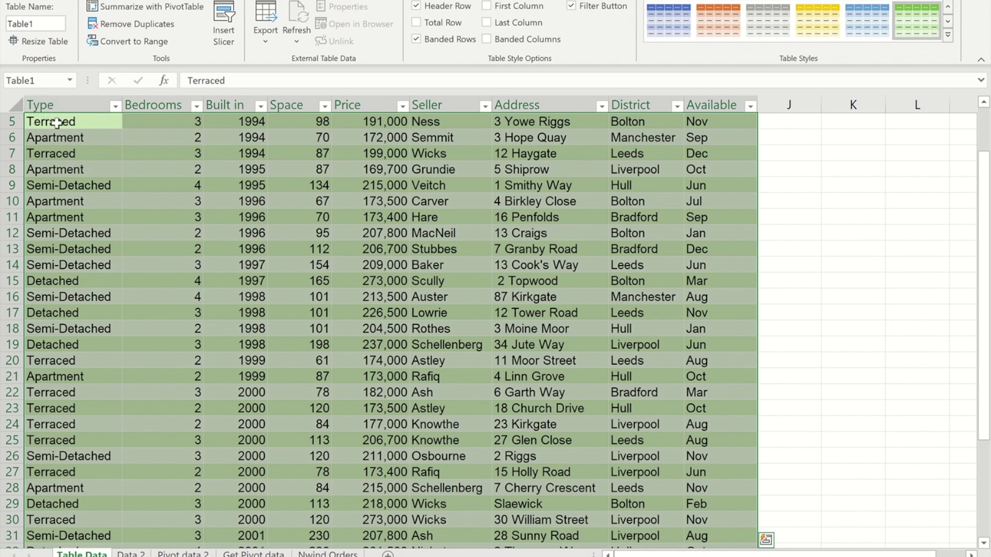
scroll(57, 122, up, 2)
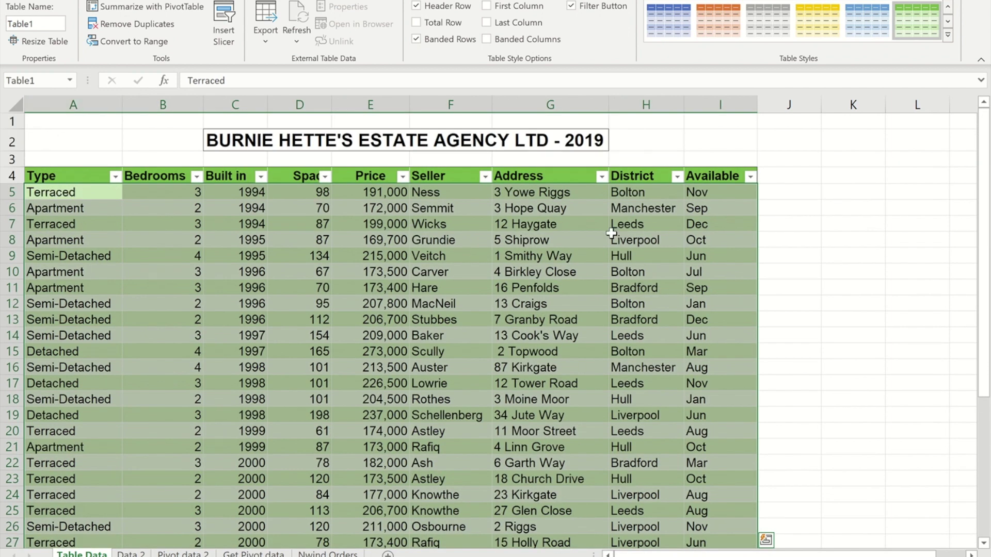
scroll(672, 273, down, 4)
scroll(702, 408, down, 4)
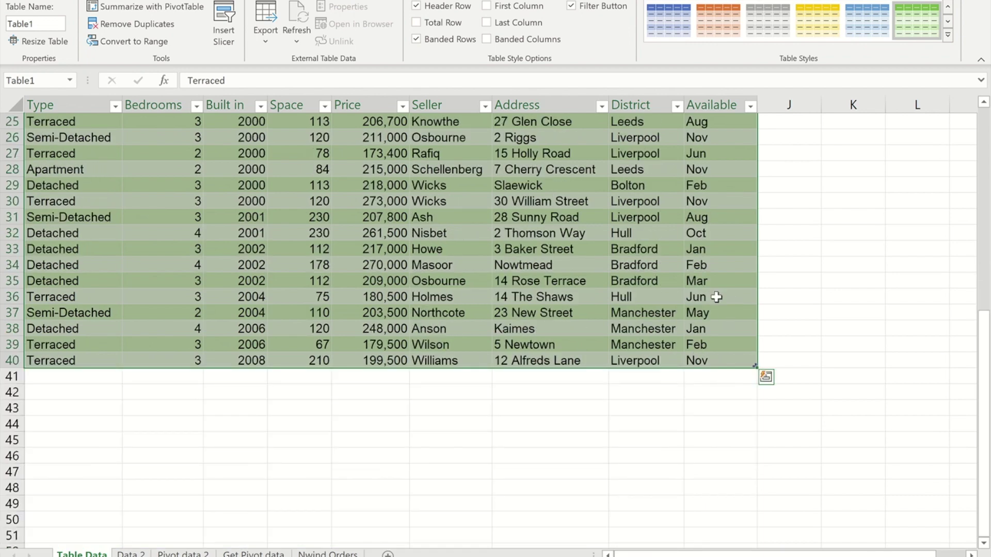
scroll(723, 302, up, 7)
scroll(719, 305, down, 4)
scroll(722, 312, up, 5)
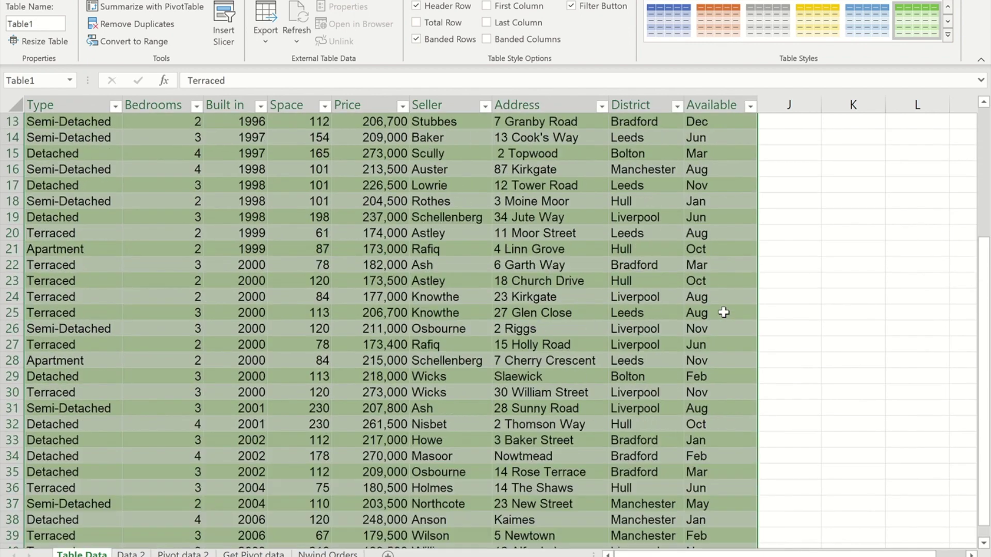
- Rename the table as HouseData and check the workbook's list of defined names
click(119, 224)
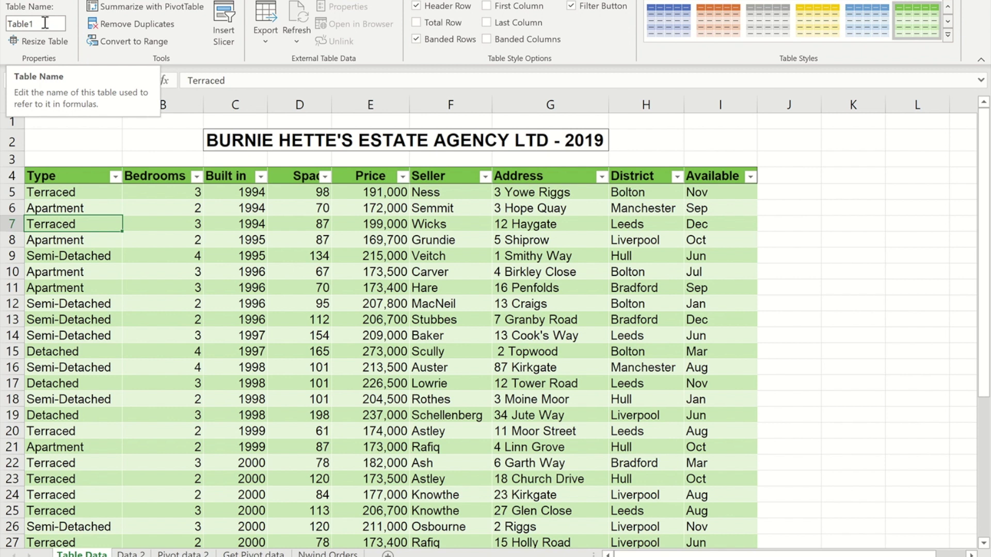
drag(49, 23, 4, 29)
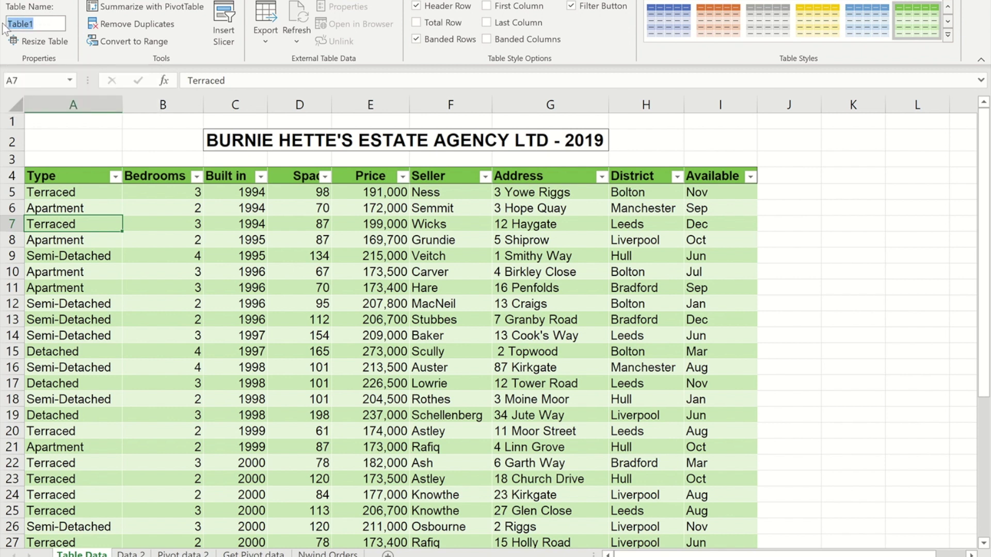
text(HouseData)
key(Return)
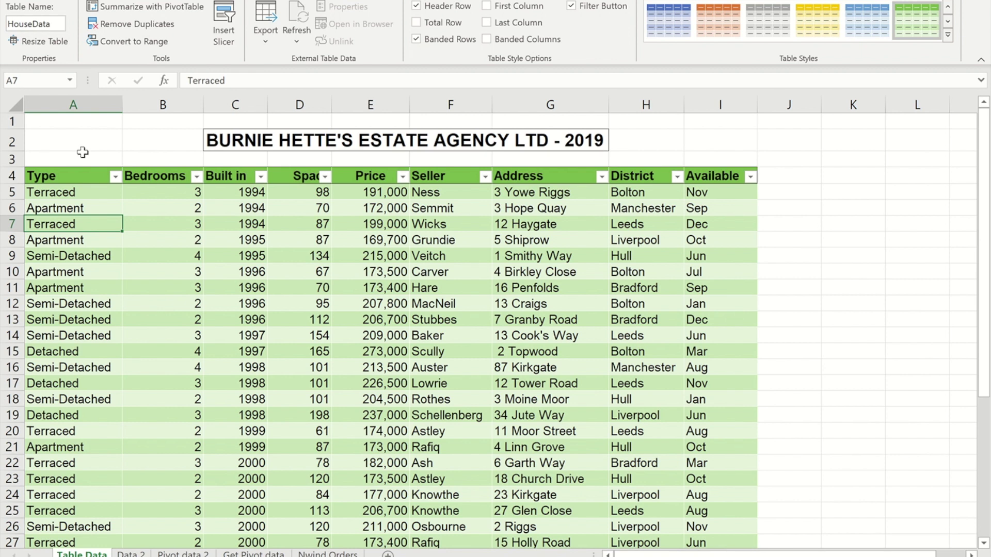
click(70, 80)
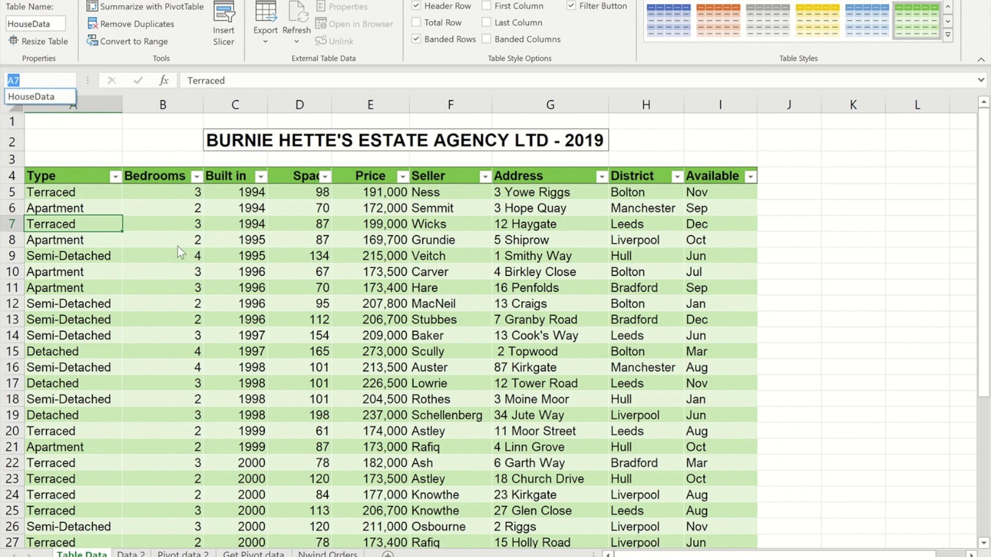
key(Escape)
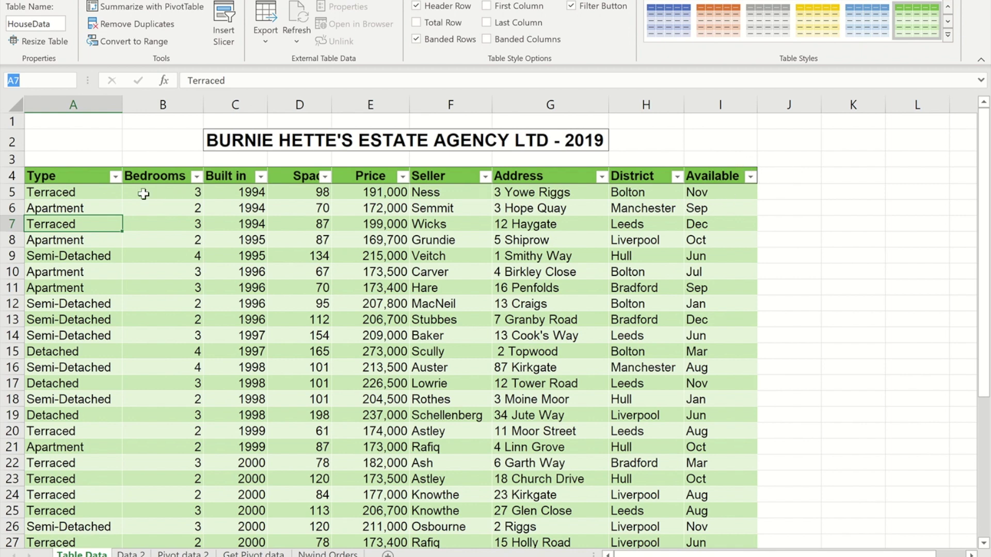
- Add a "Price Per Bedroom" column header in J4 beside Available and fit the column width to its text
click(784, 174)
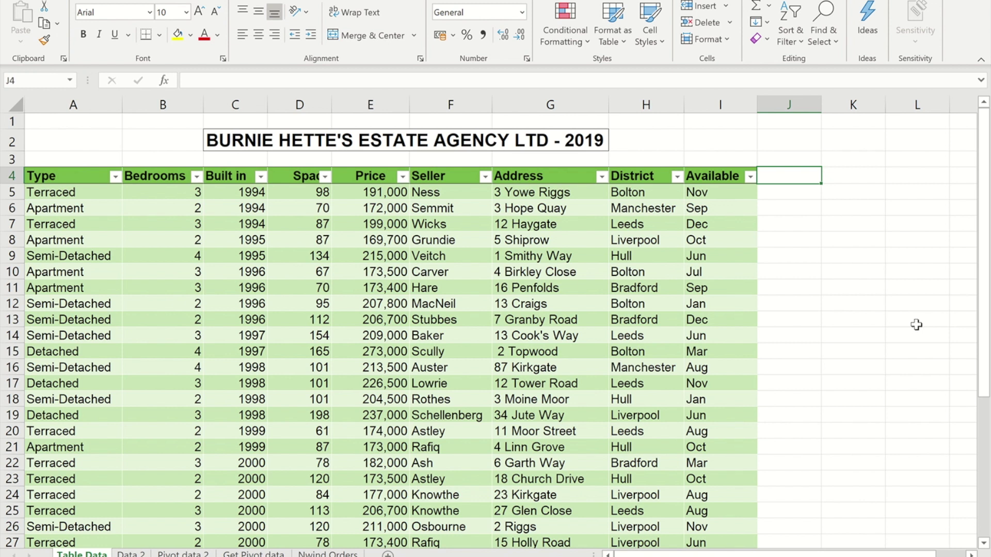
text(Price)
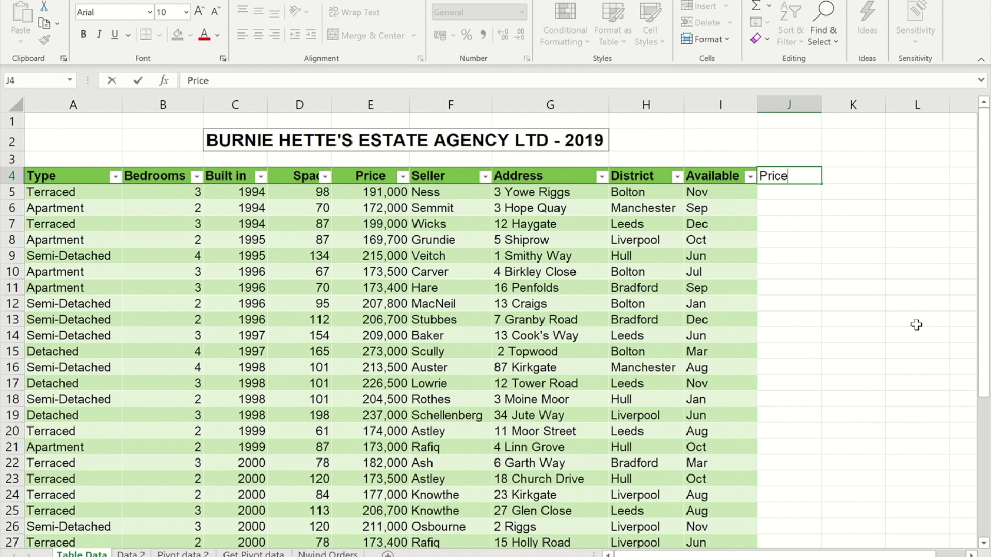
text( Per Bedroom)
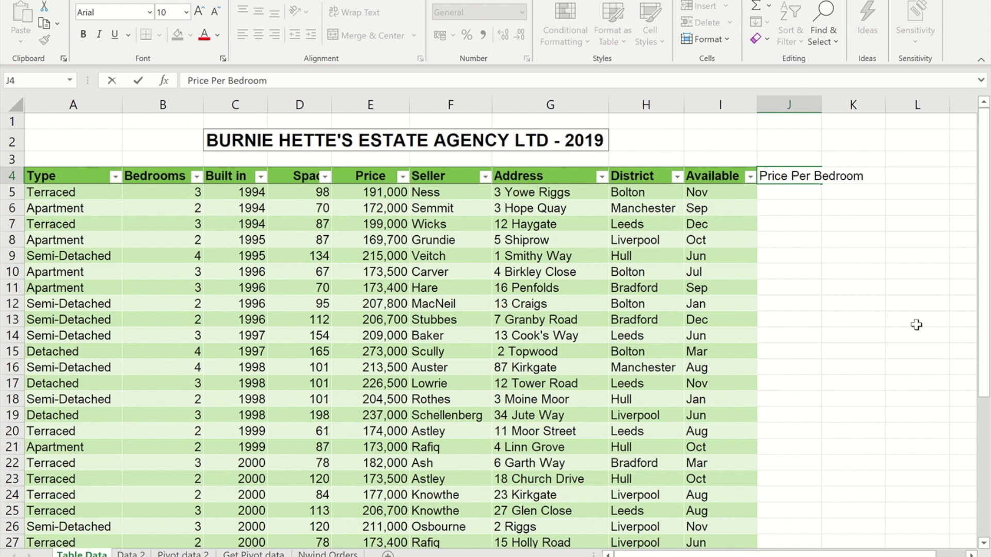
key(Return)
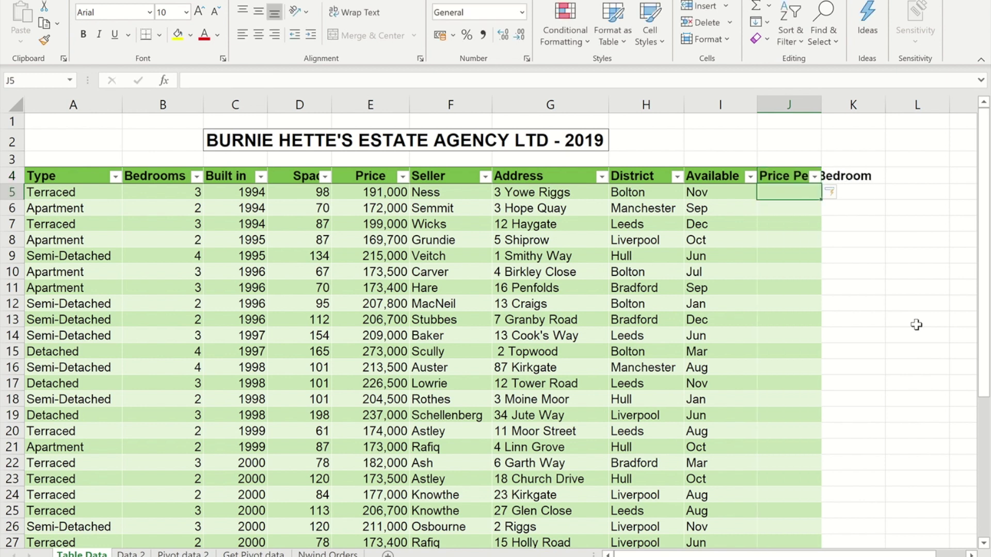
double_click(821, 104)
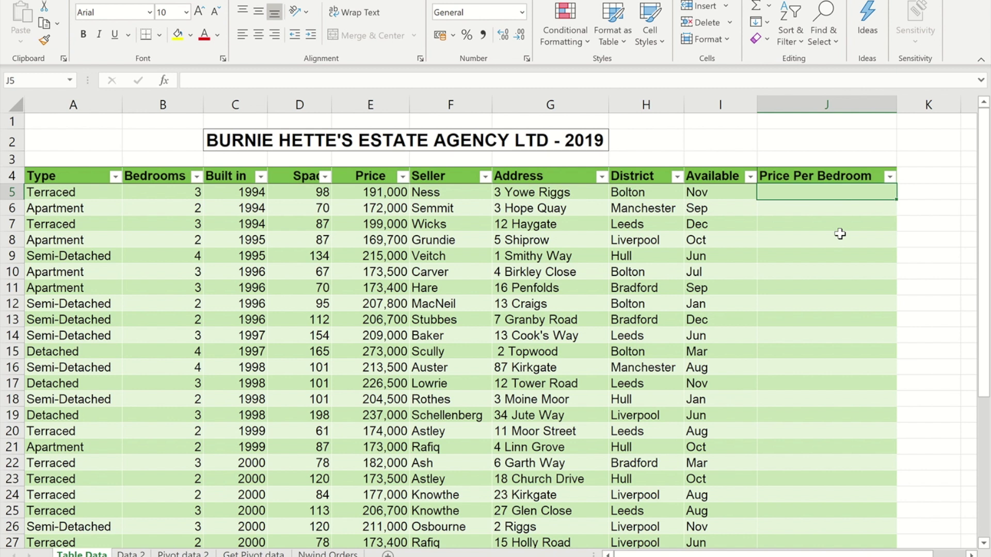
text(=)
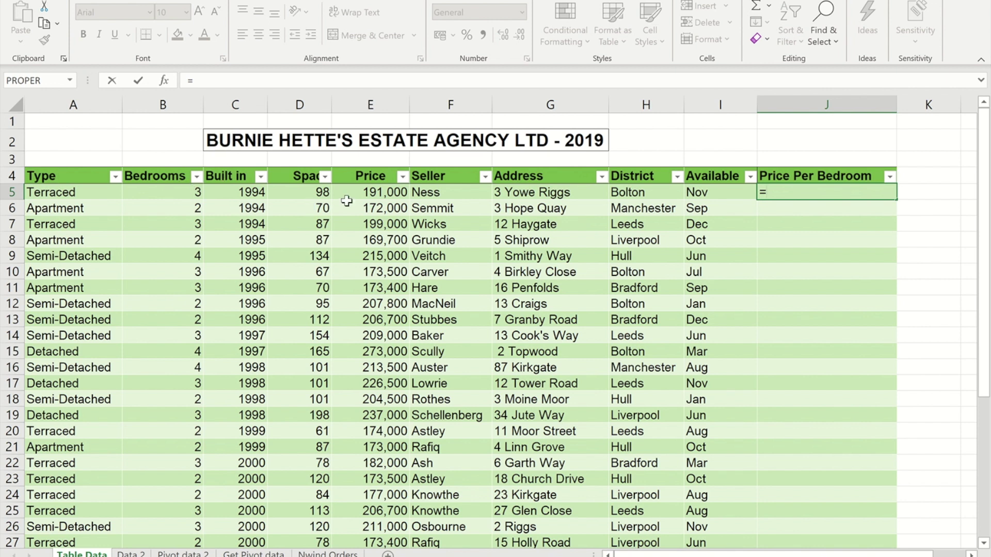
click(385, 193)
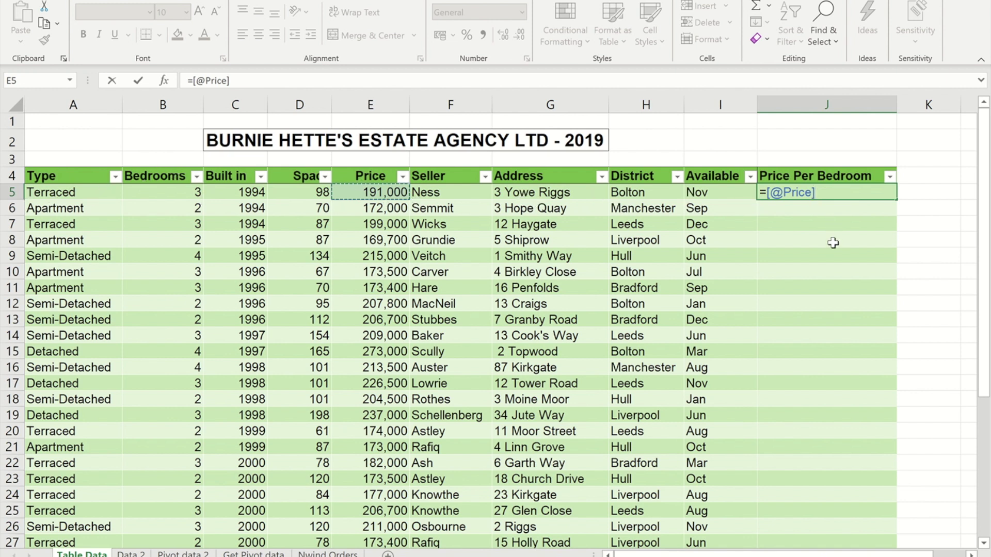
text(/)
click(157, 193)
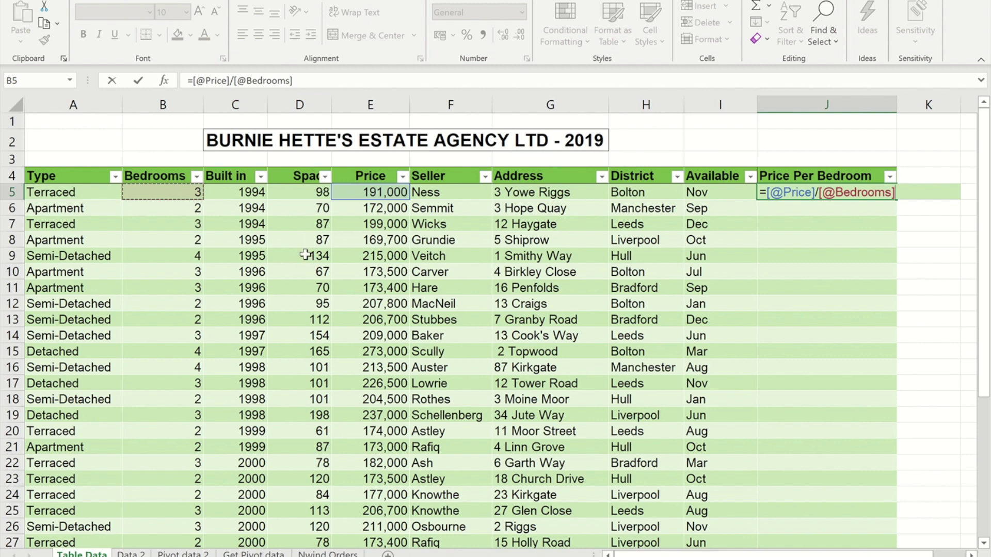
key(Return)
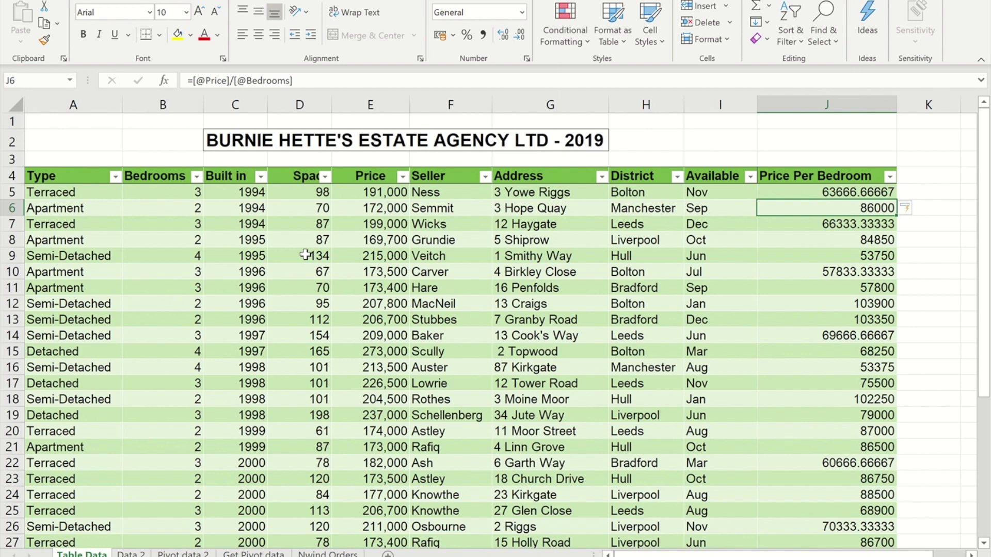
- Format all the Price Per Bedroom values as Currency
click(788, 190)
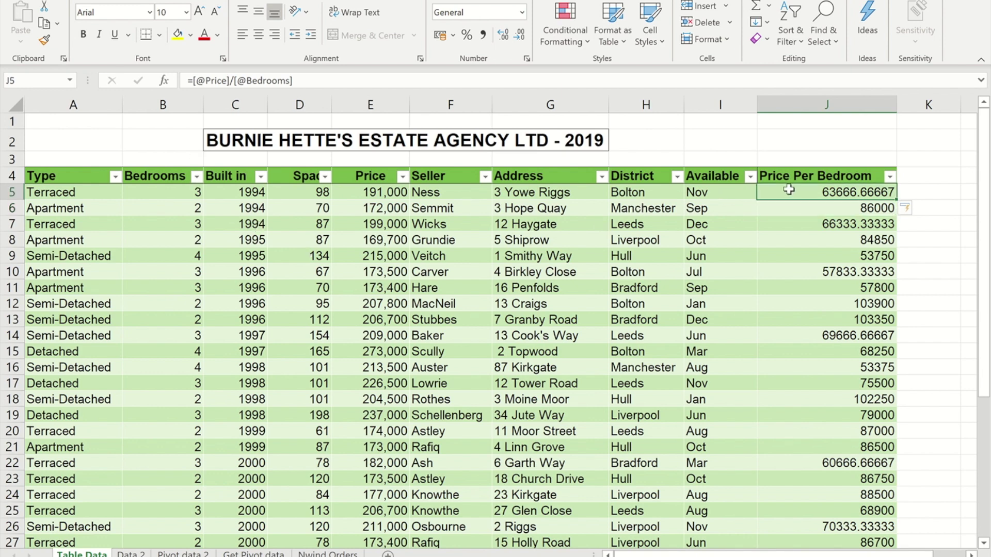
key(ctrl+shift+Down)
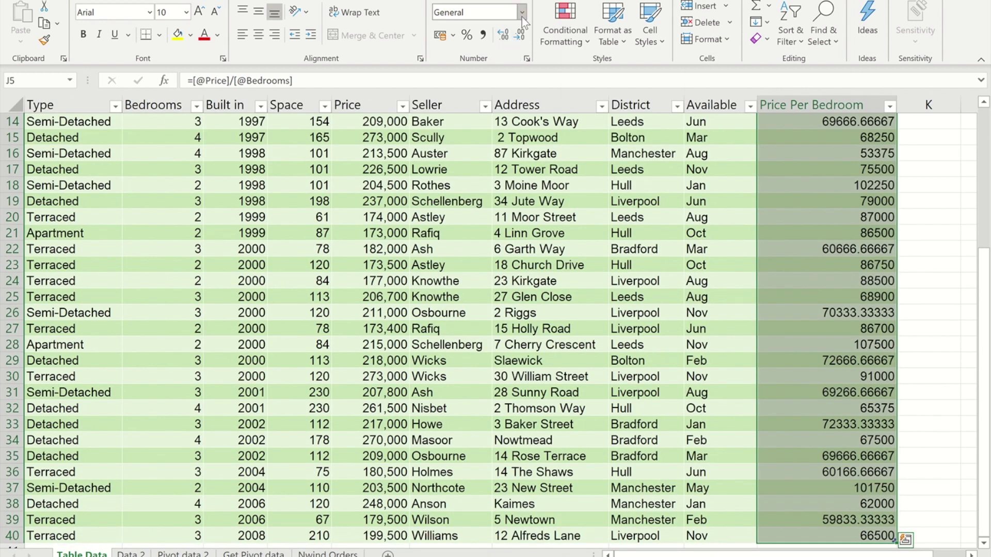
click(523, 12)
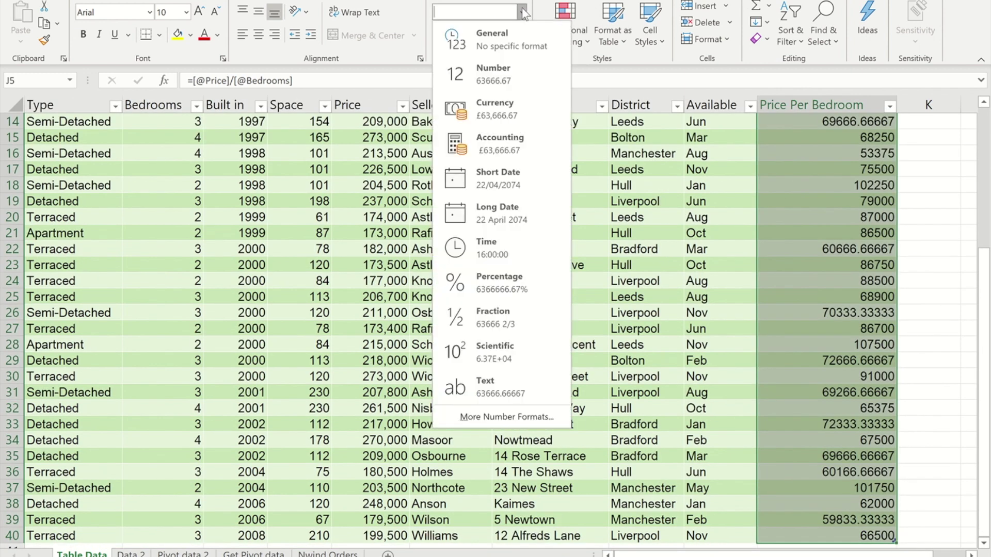
click(516, 109)
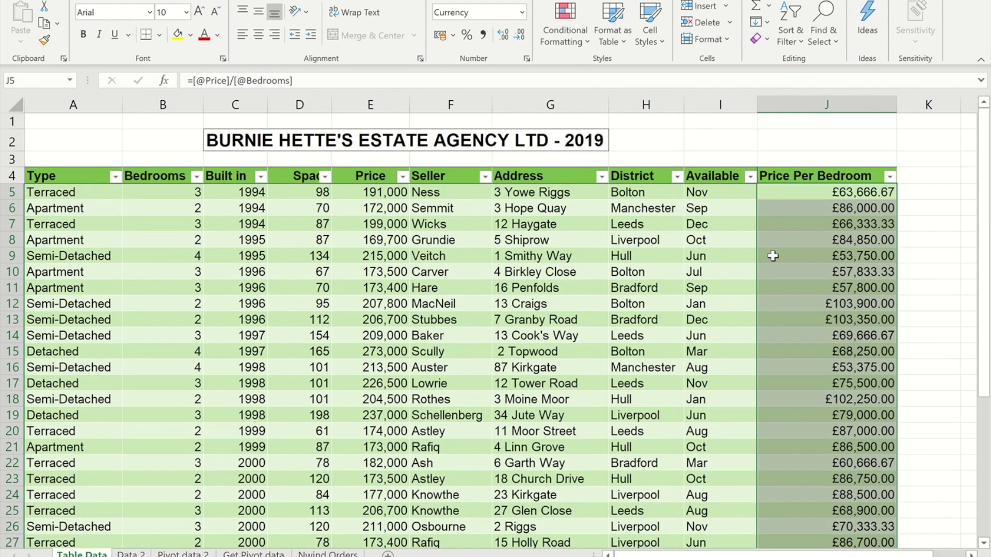
- Add a total row to the HouseData table and set its Price Per Bedroom cell to Average
click(796, 194)
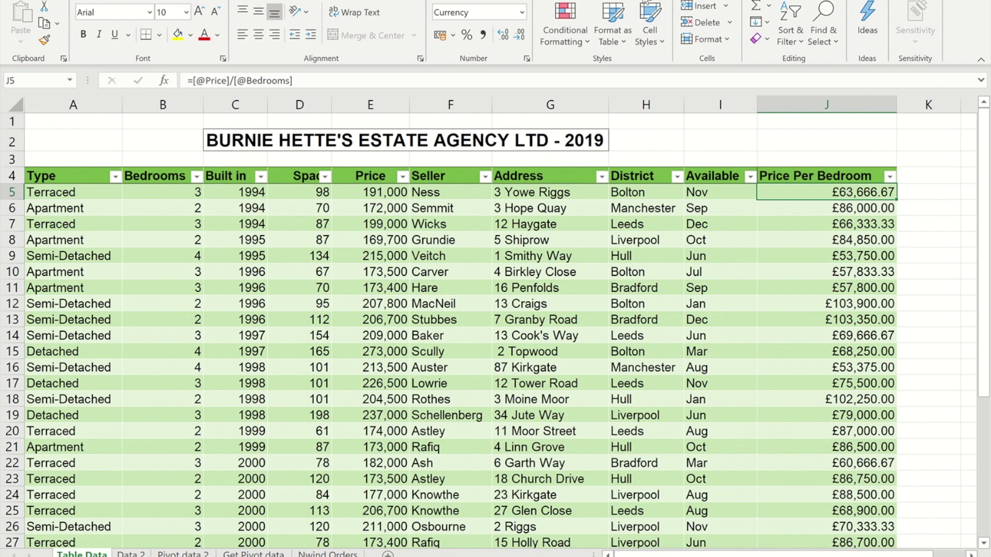
click(415, 1)
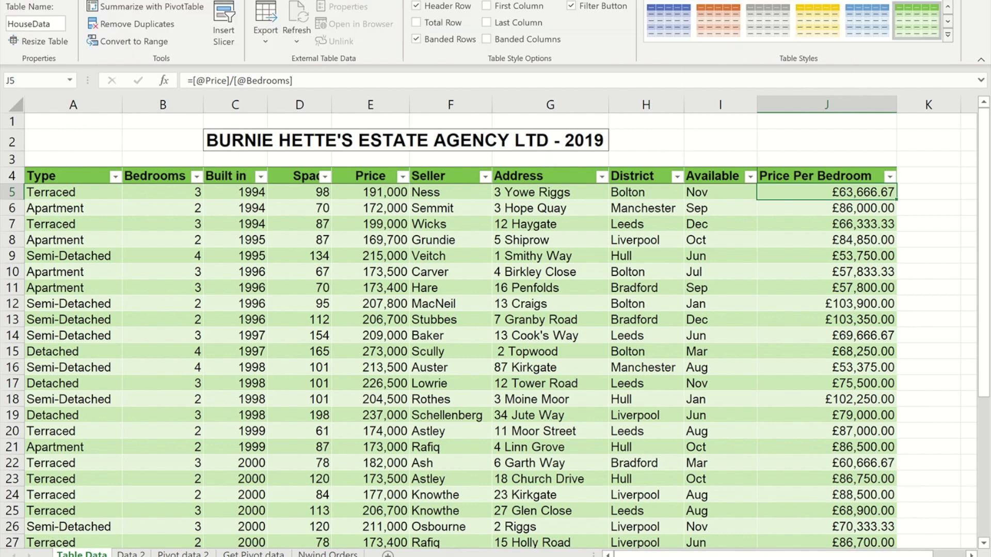
click(416, 23)
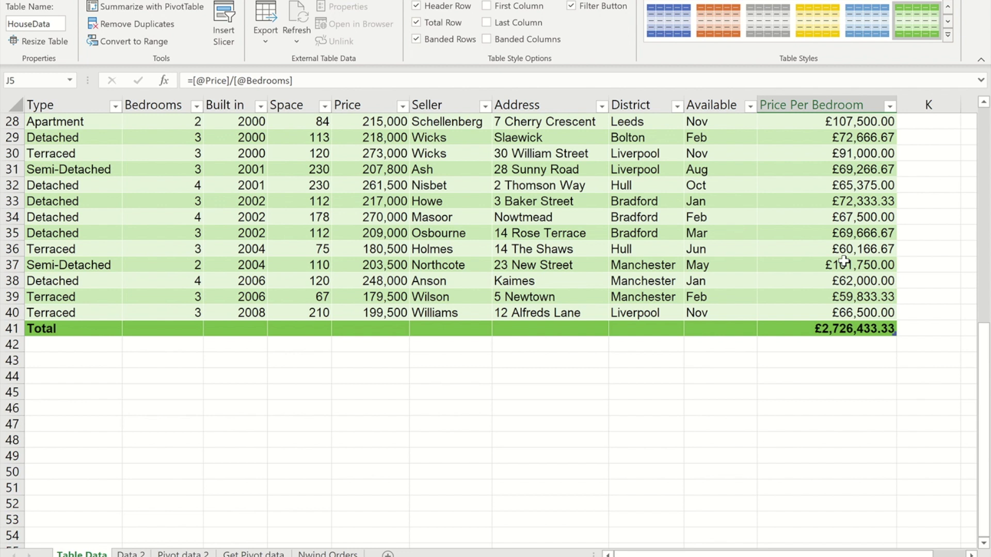
click(825, 328)
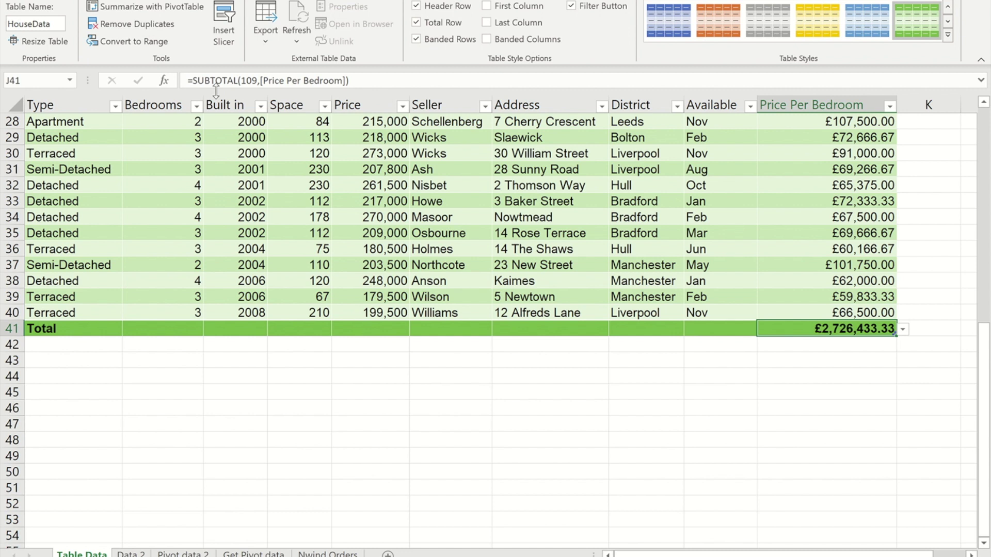
click(904, 330)
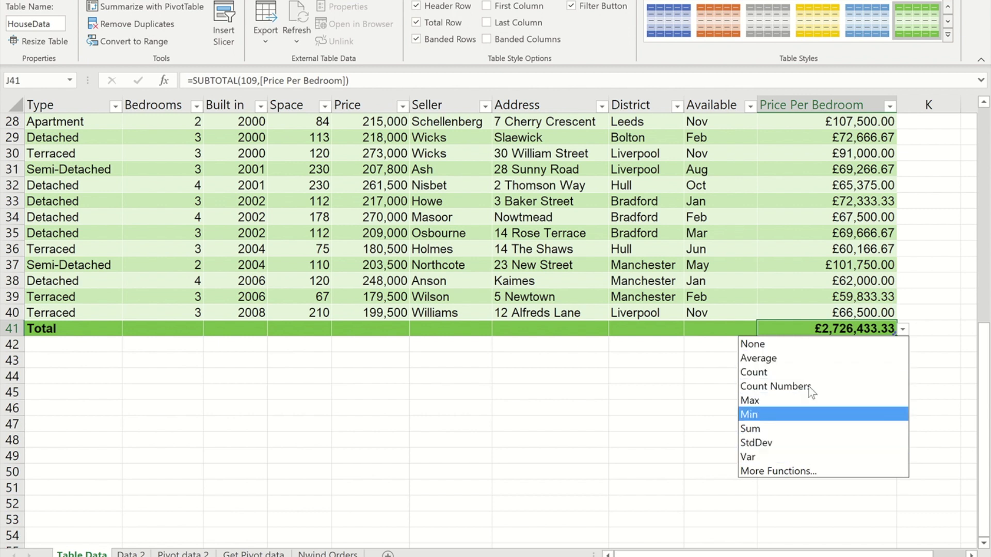
click(777, 359)
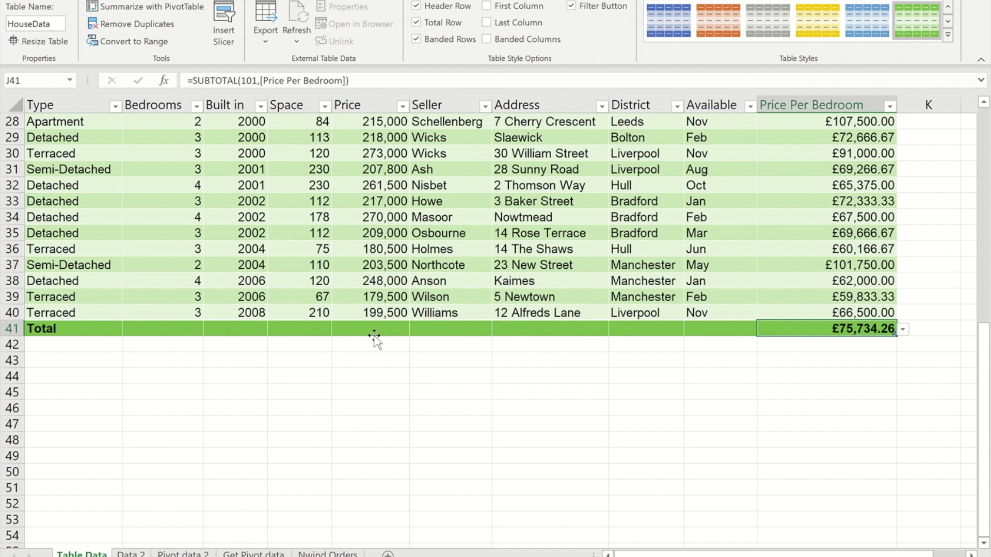
- Set the Price cell in the HouseData total row to Sum
click(370, 329)
click(416, 330)
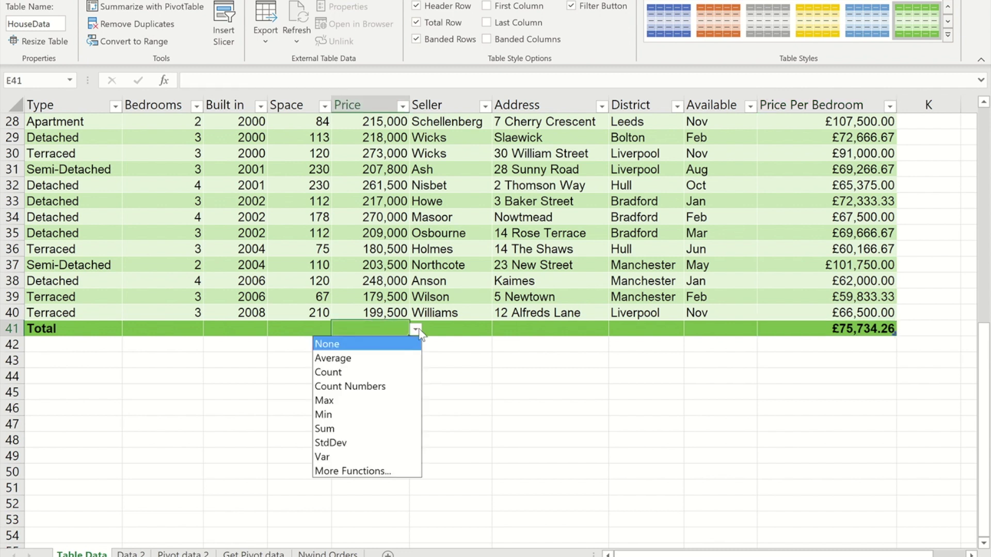
click(336, 426)
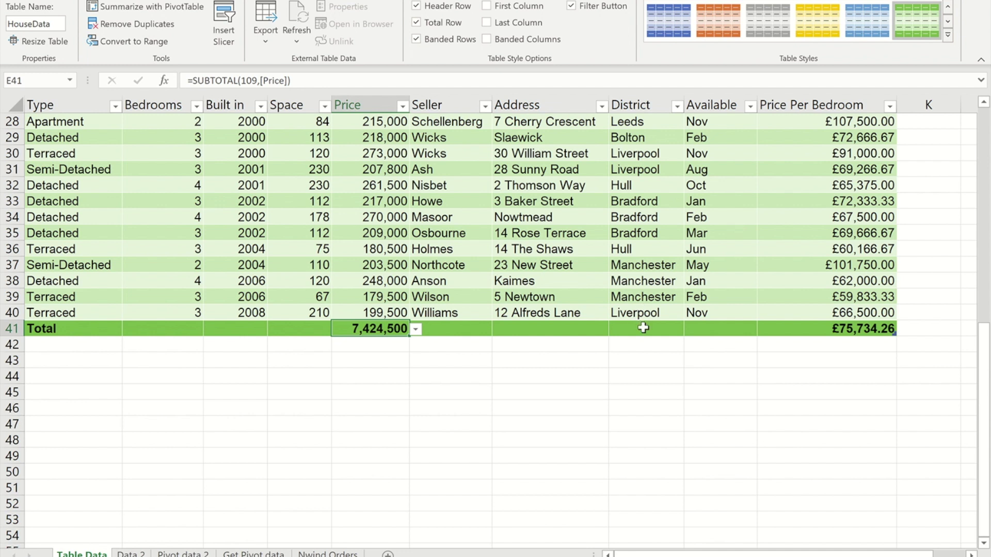
- Set the District and Available cells in the total row to Count
click(642, 329)
click(690, 329)
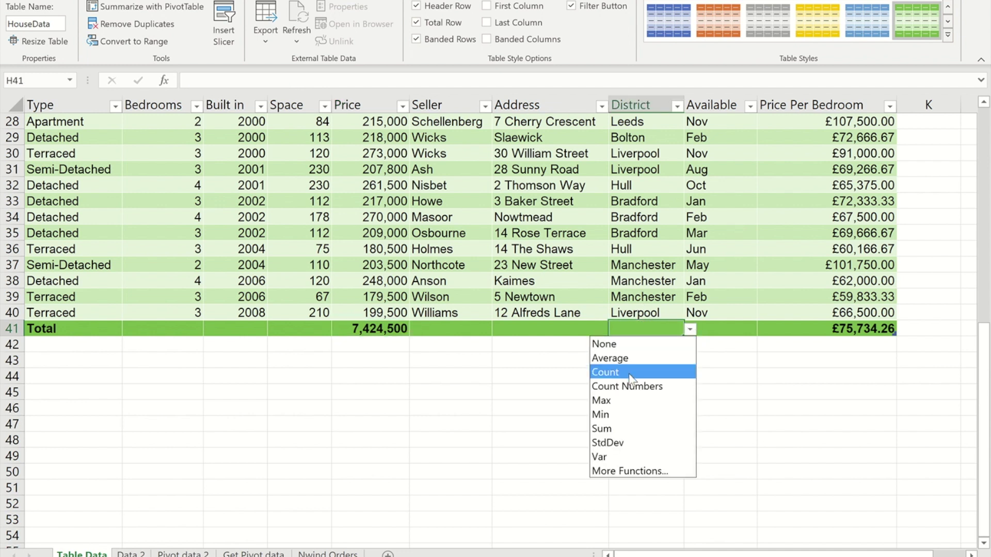
click(633, 372)
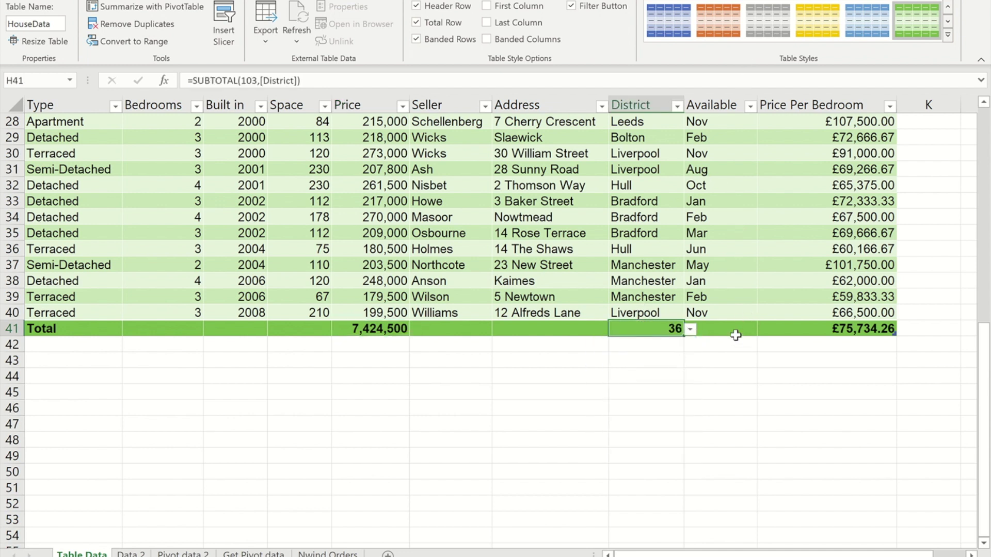
click(733, 331)
click(763, 329)
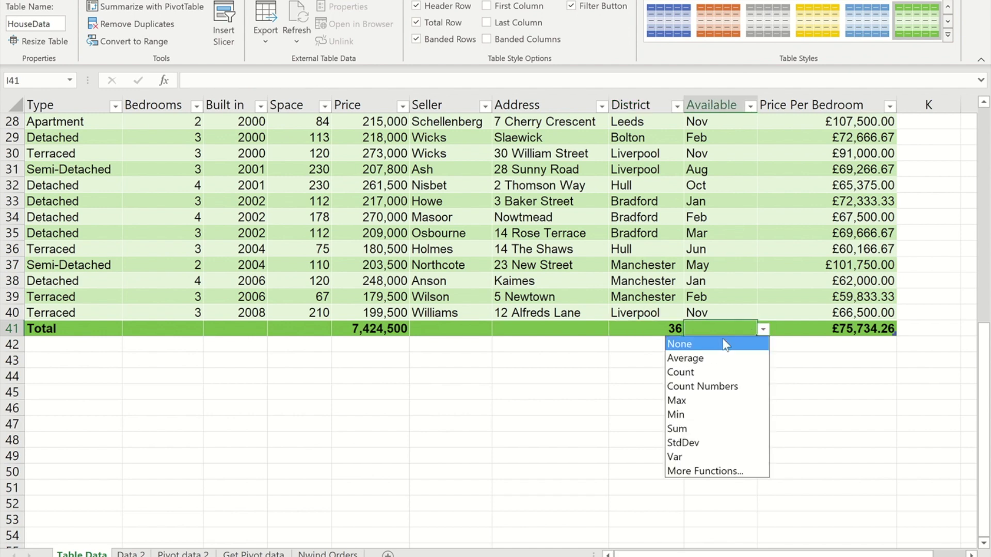
click(702, 372)
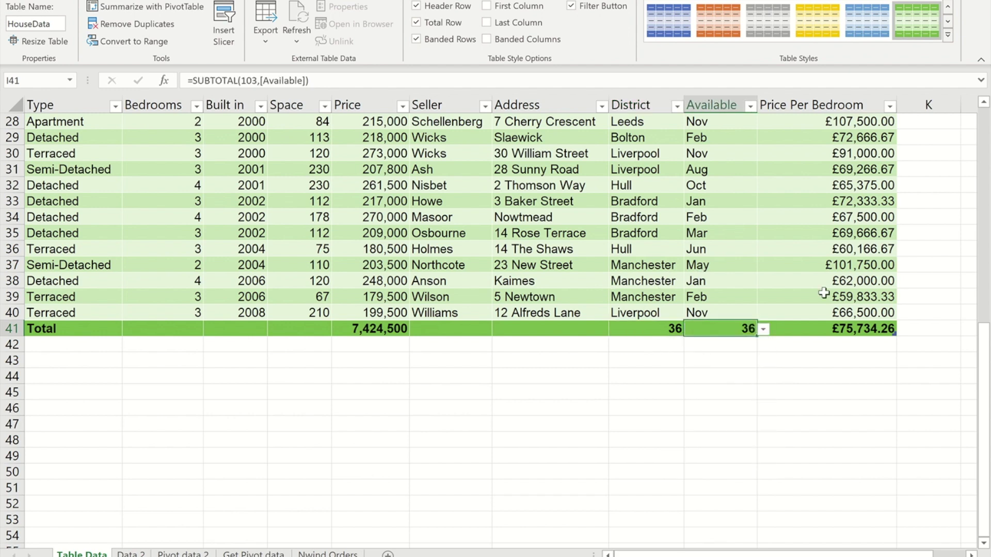
- Filter the table's District column to show only Bolton, and restore all districts
scroll(645, 206, up, 9)
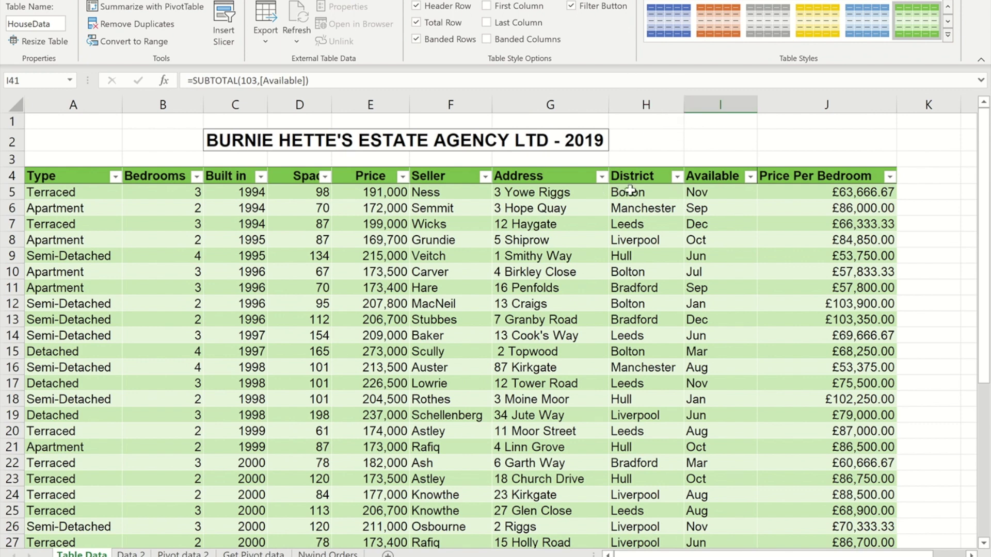
click(677, 177)
click(548, 351)
click(542, 364)
click(597, 546)
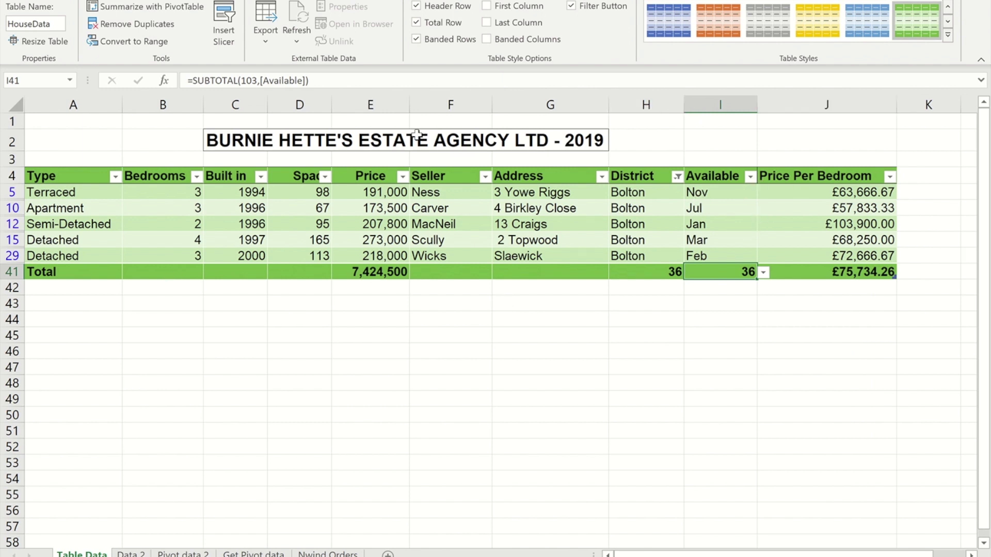
click(677, 177)
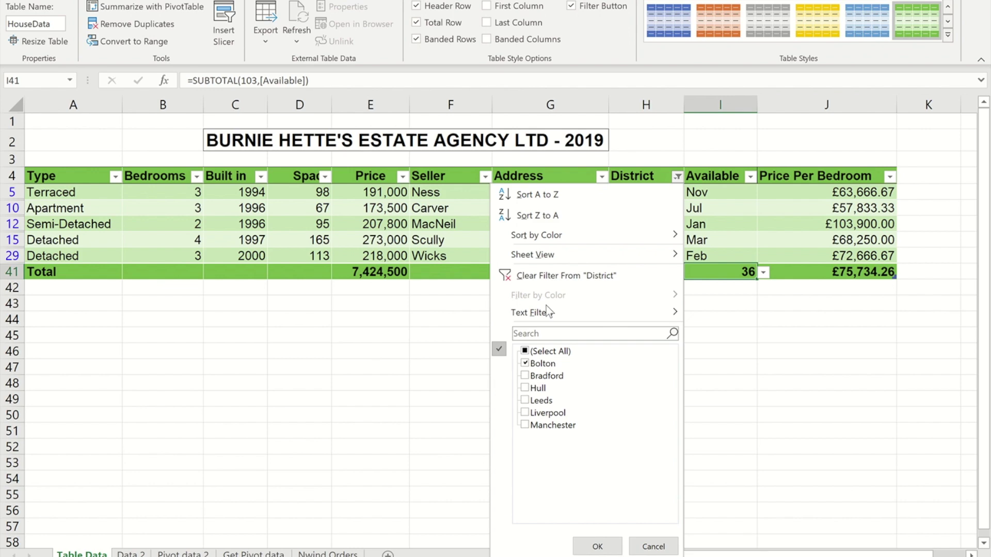
click(597, 546)
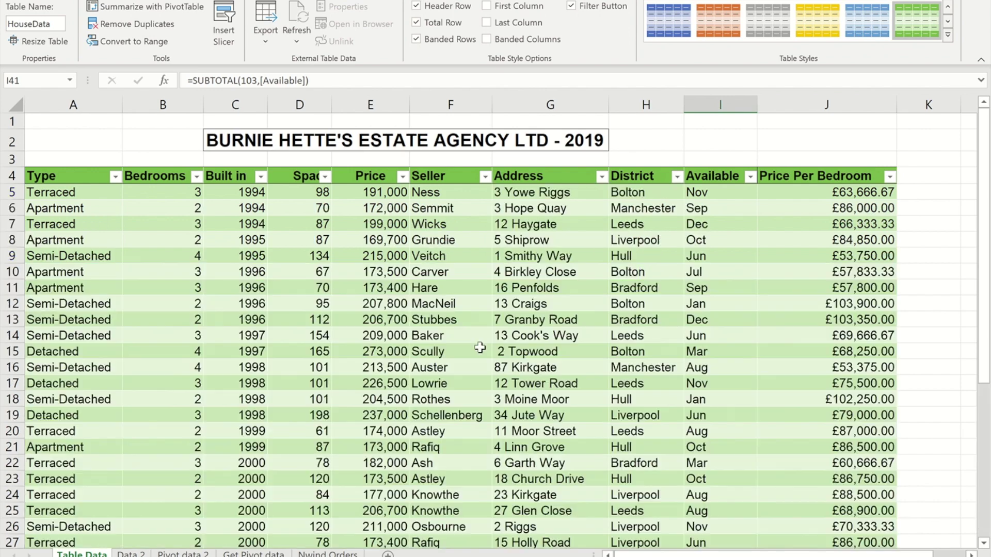
- Add a blank row to the table after row 40, directly above the total row
scroll(427, 287, down, 9)
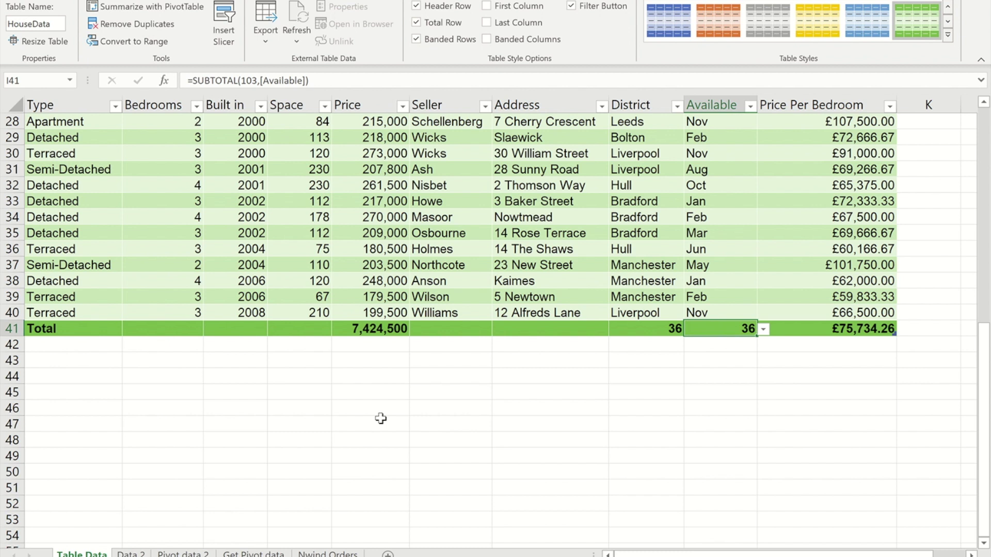
click(852, 313)
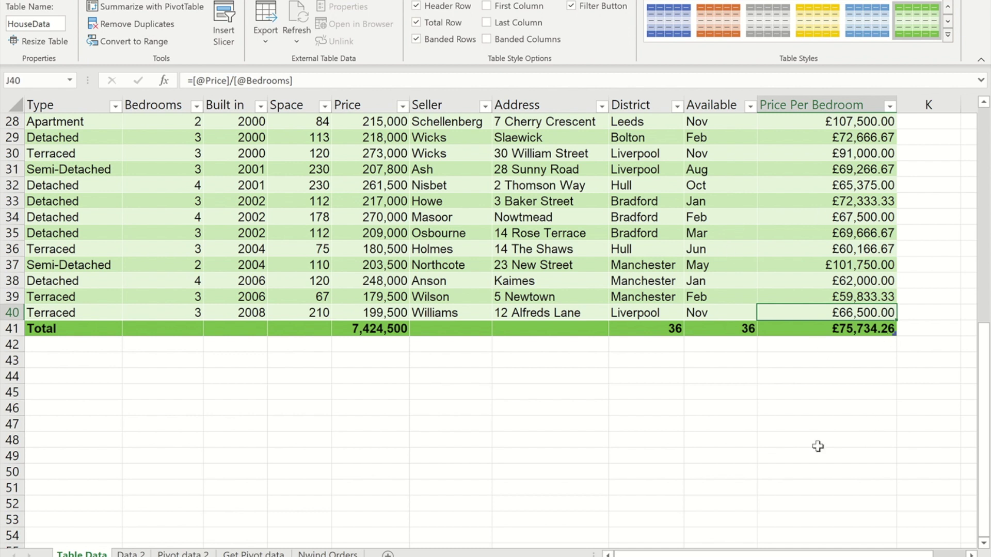
key(Tab)
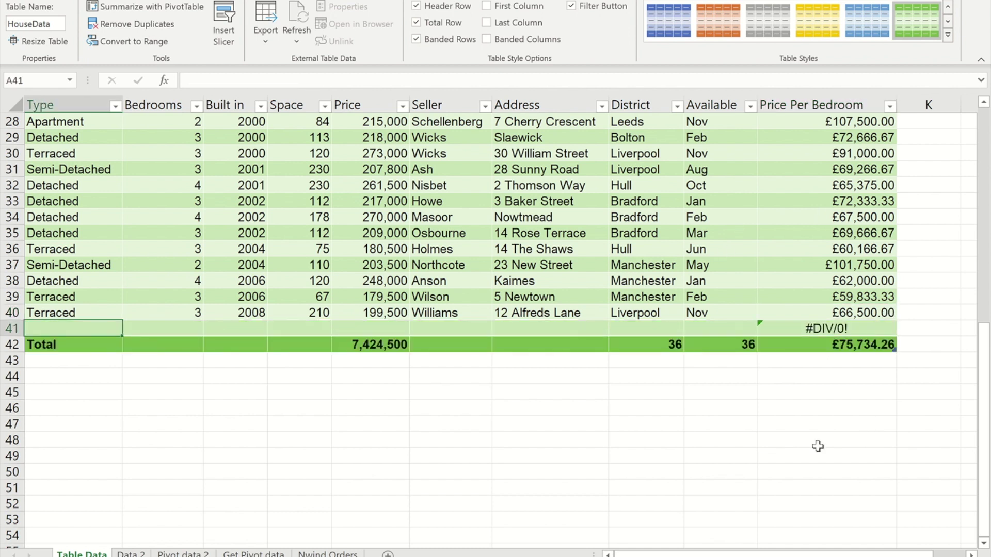
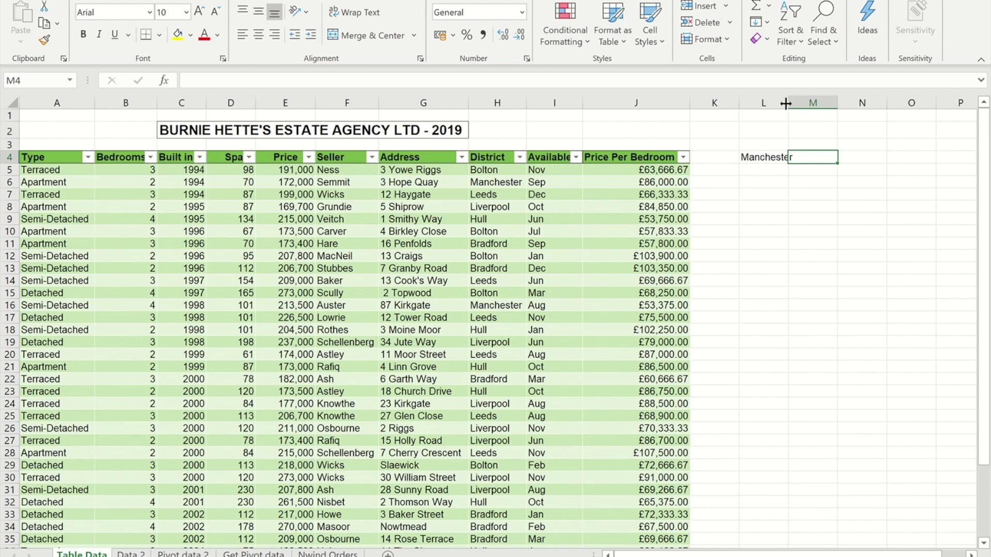
- Fit column L to the Manchester label and start a SUMIF formula in M4 with HouseData[District] as its range
double_click(788, 102)
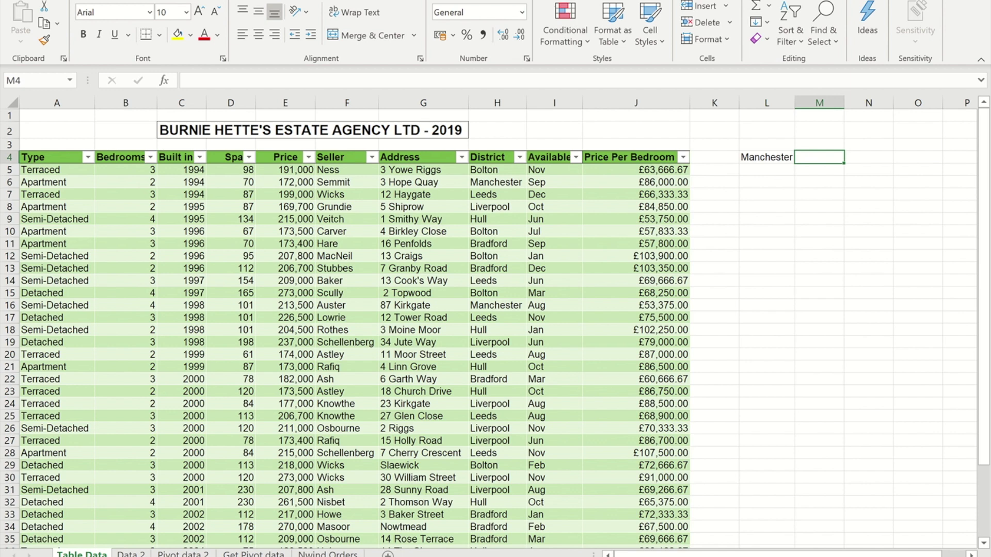
text(=sumi)
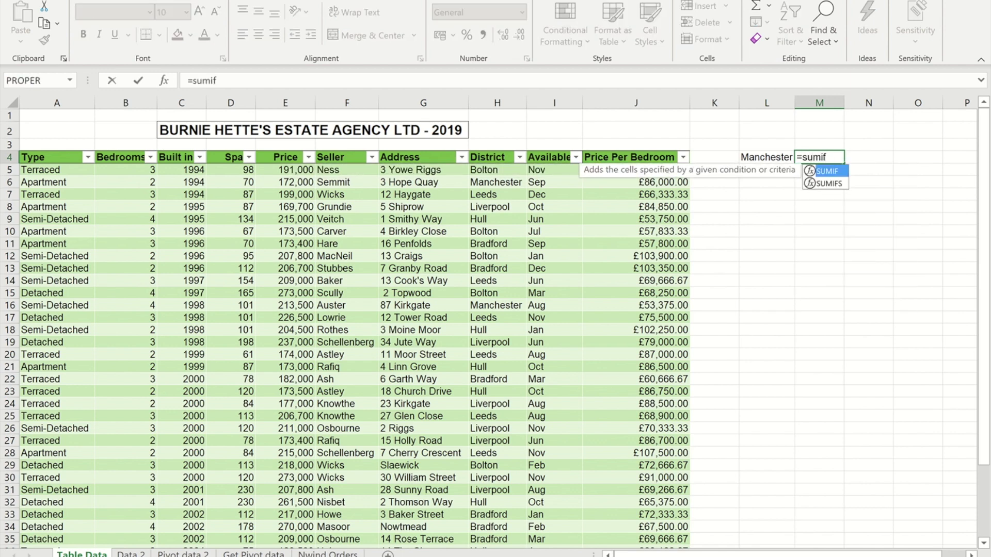
text(f)
key(Tab)
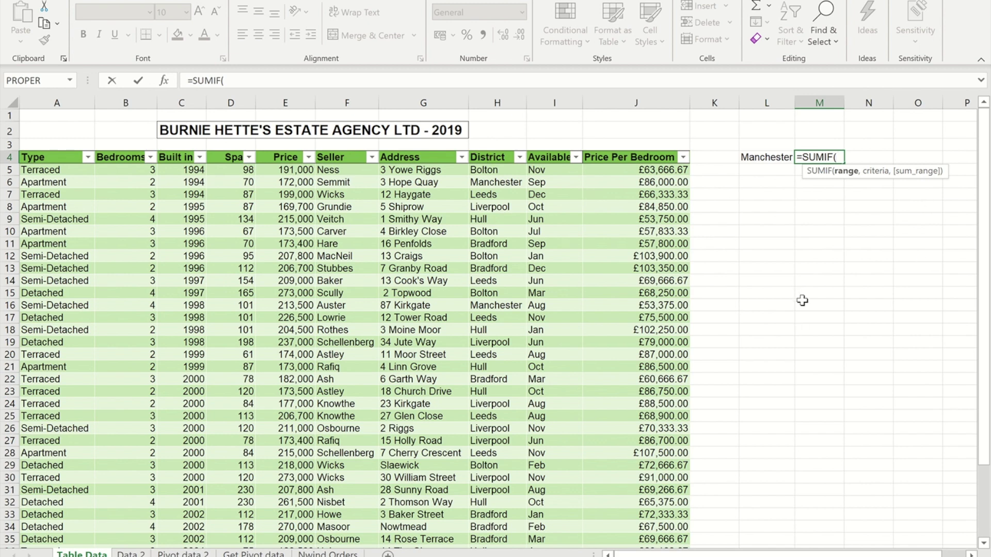
text(ho)
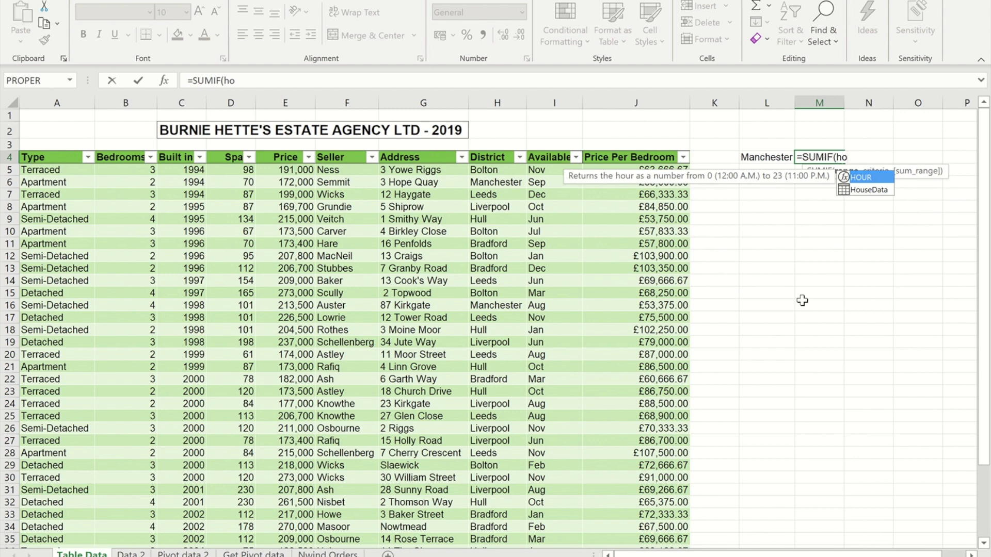
key(Down)
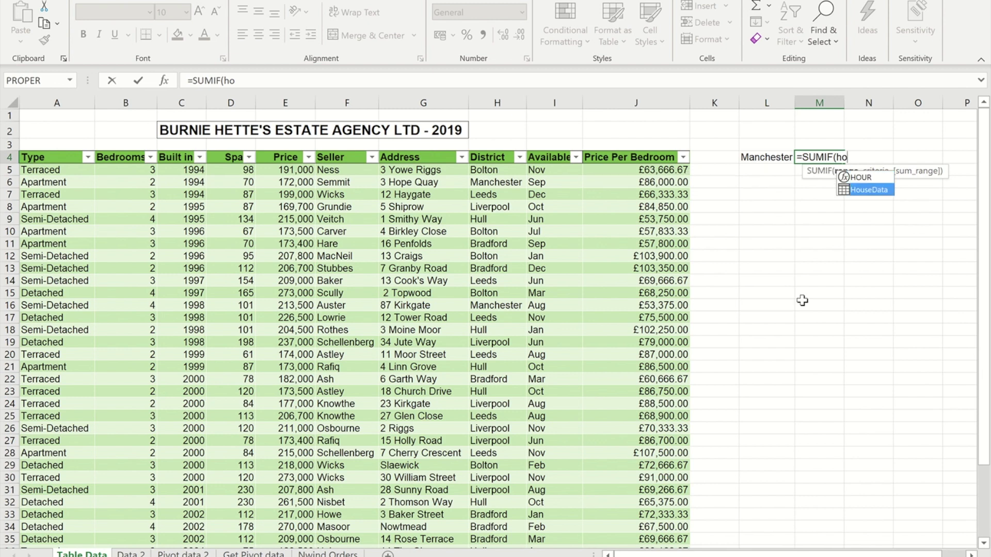
key(Tab)
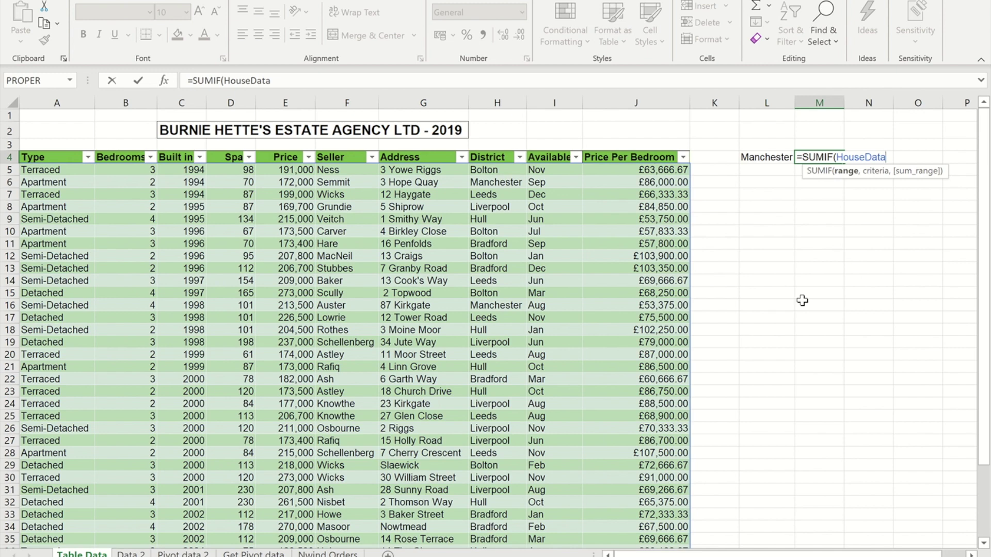
text([)
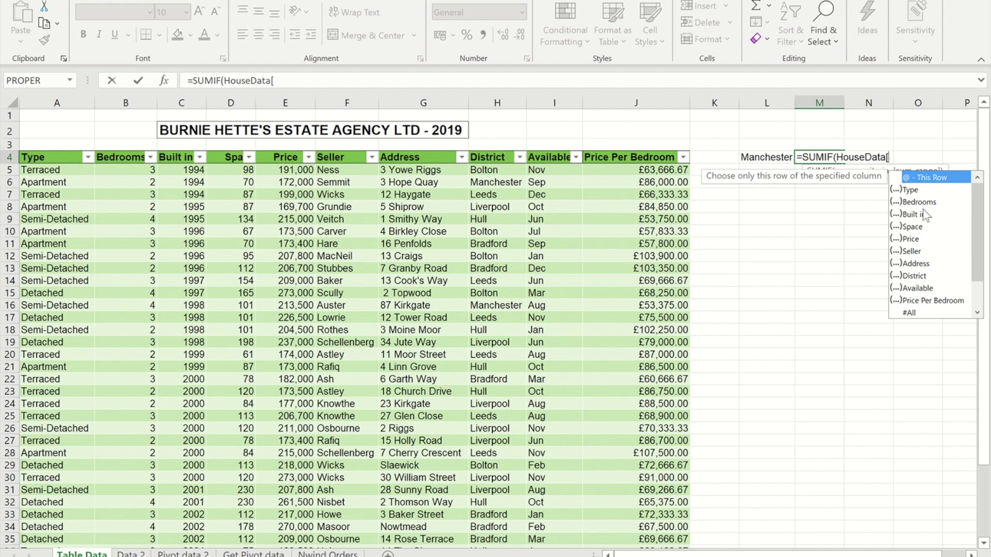
click(912, 276)
key(Tab)
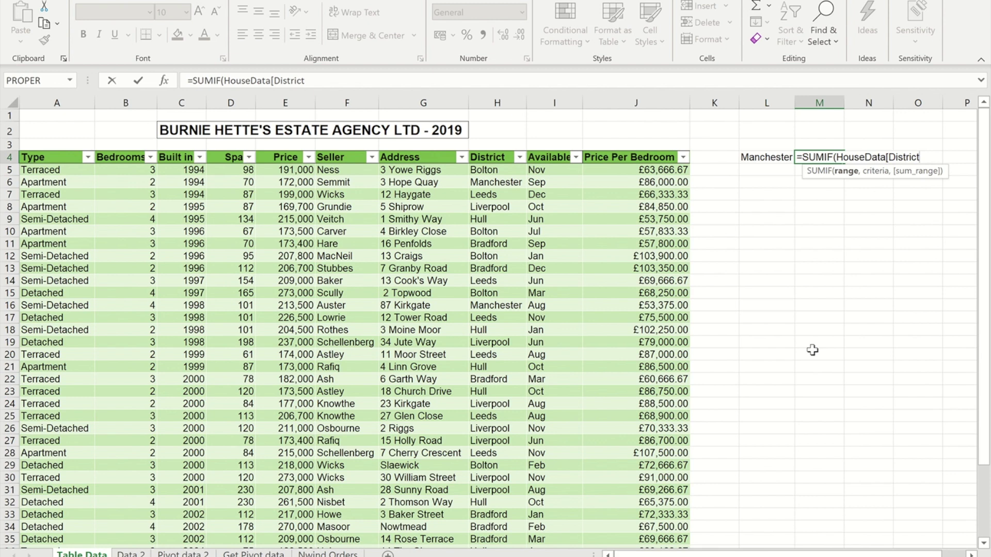
text(])
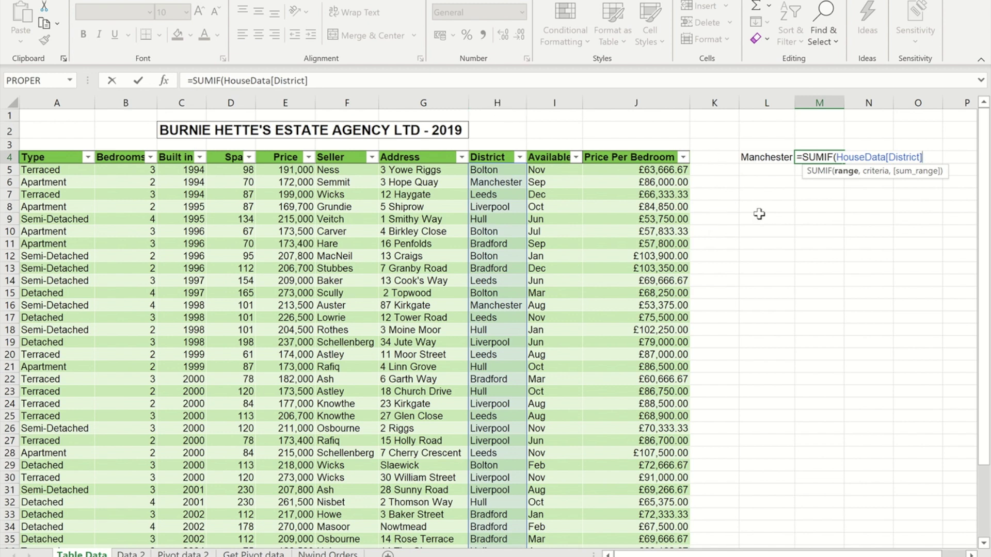
- Complete the SUMIF in M4 with L4 as the criteria and HouseData[Price] as the sum range
text(,)
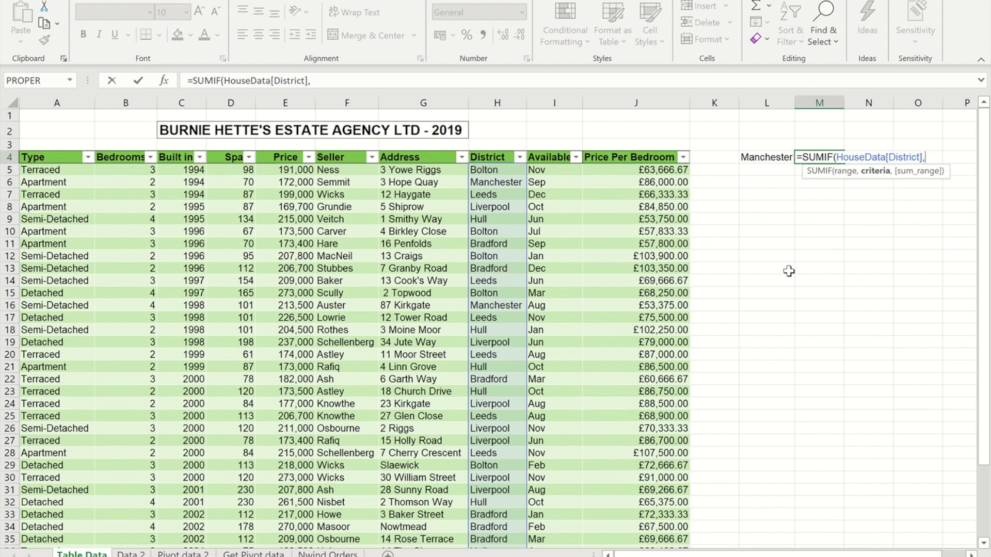
click(759, 159)
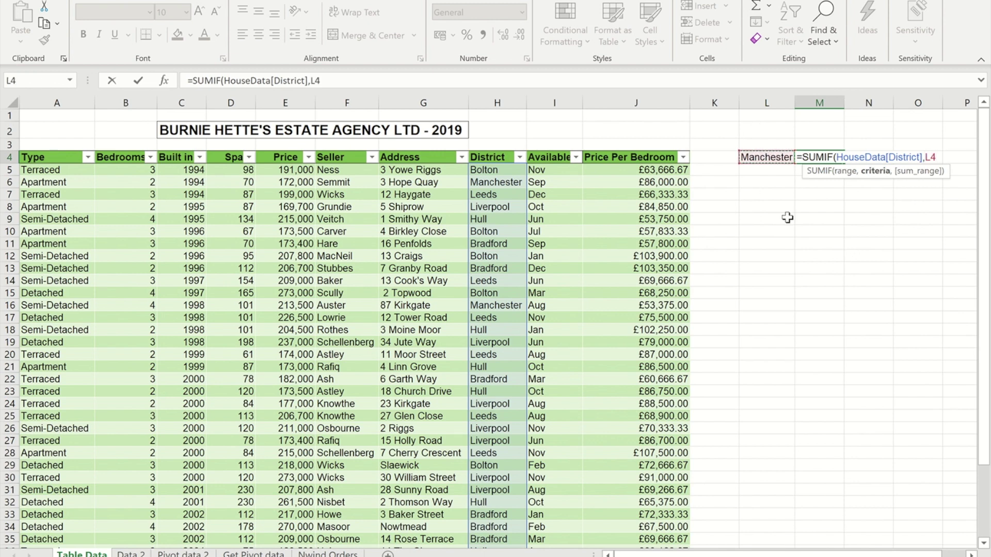
text(,)
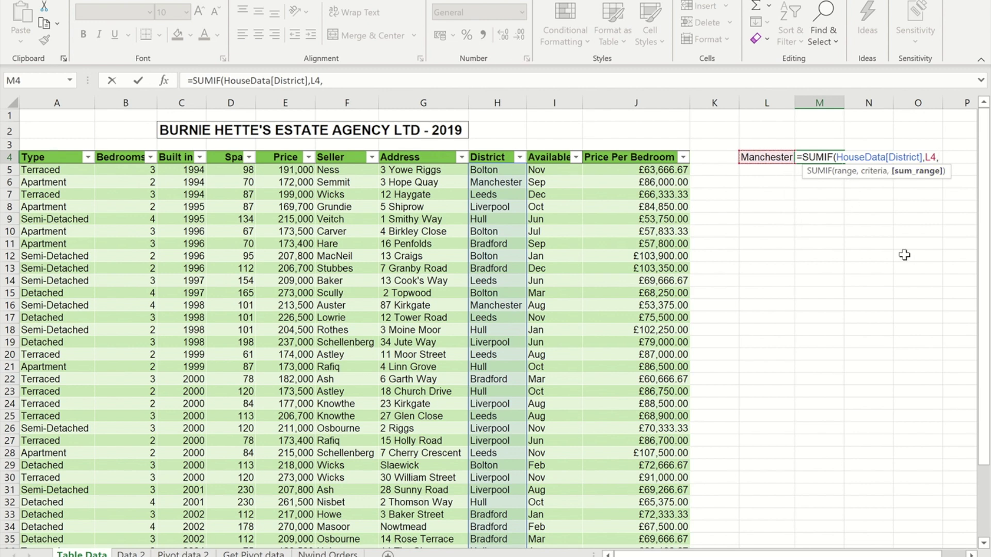
text(Hou)
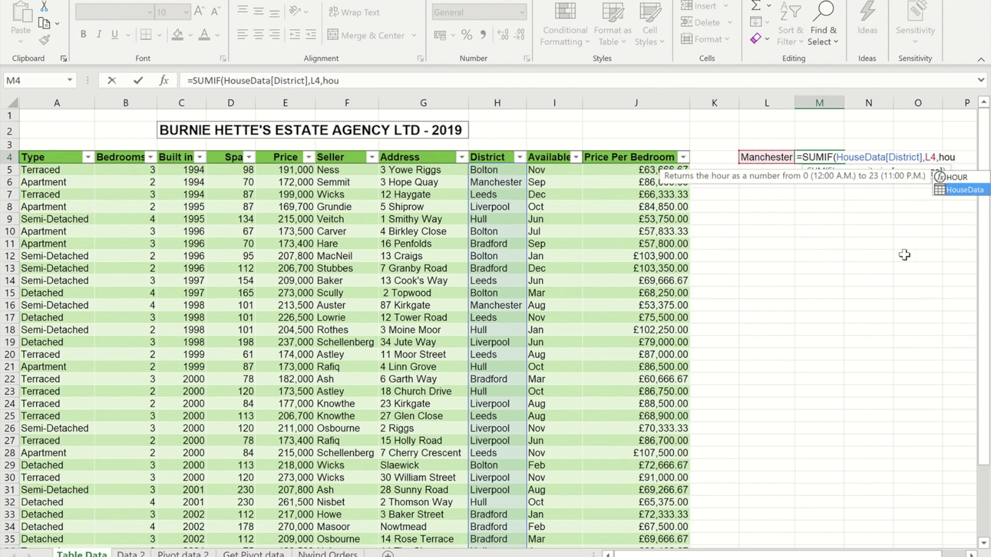
key(Tab)
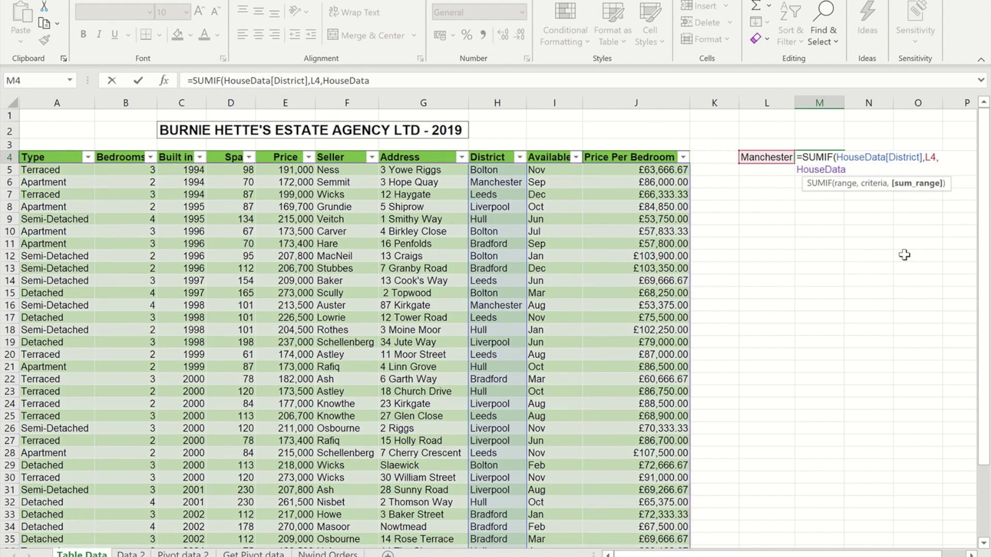
text([)
text(Pr)
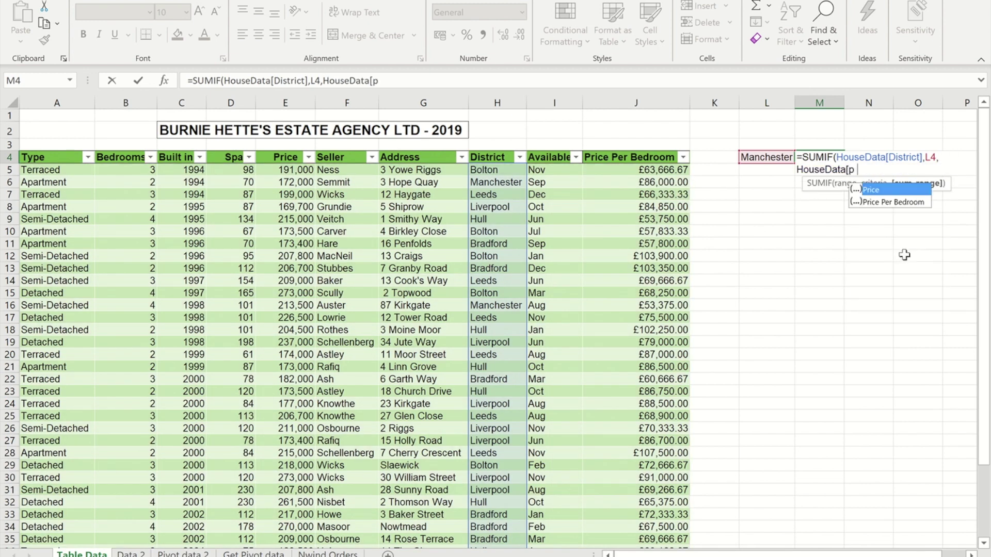
key(Tab)
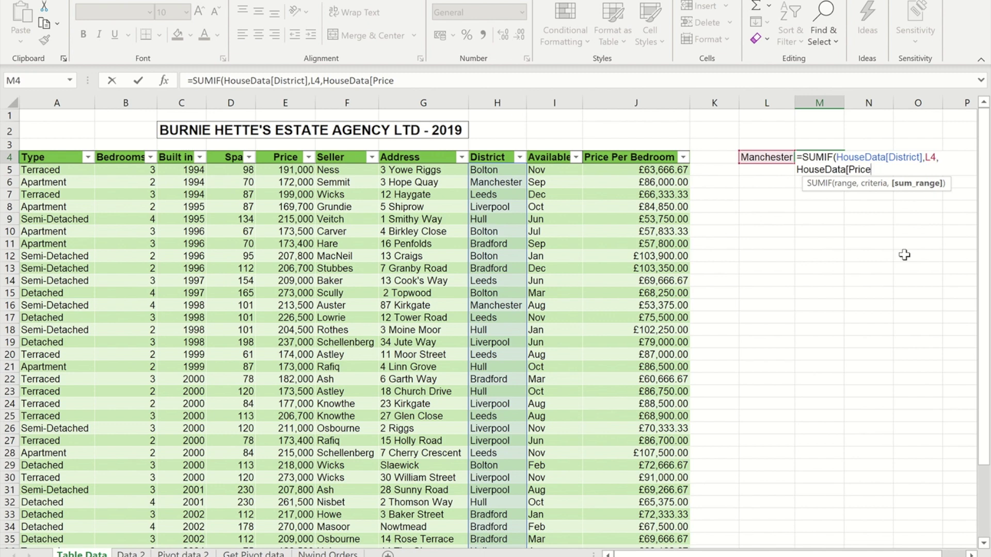
text(])
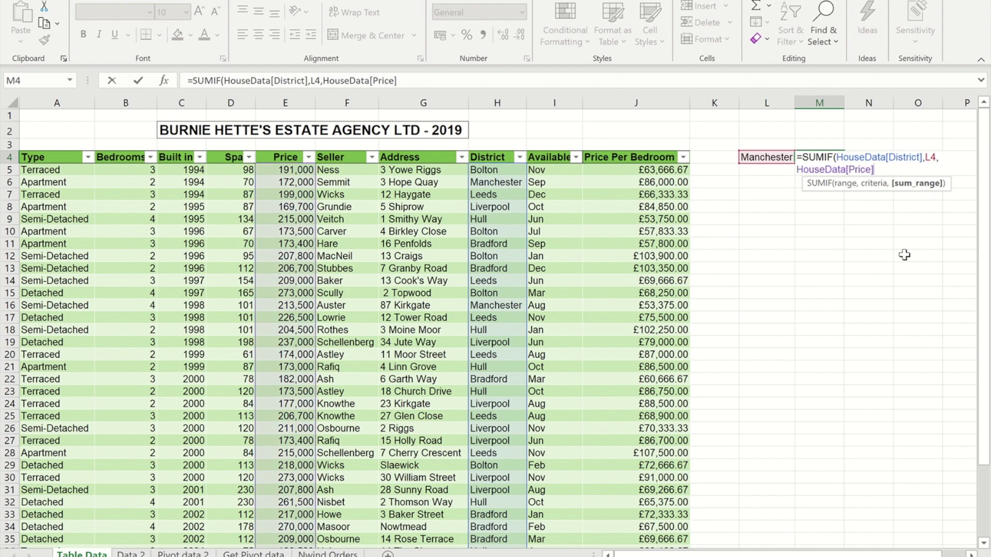
text())
key(ctrl+Return)
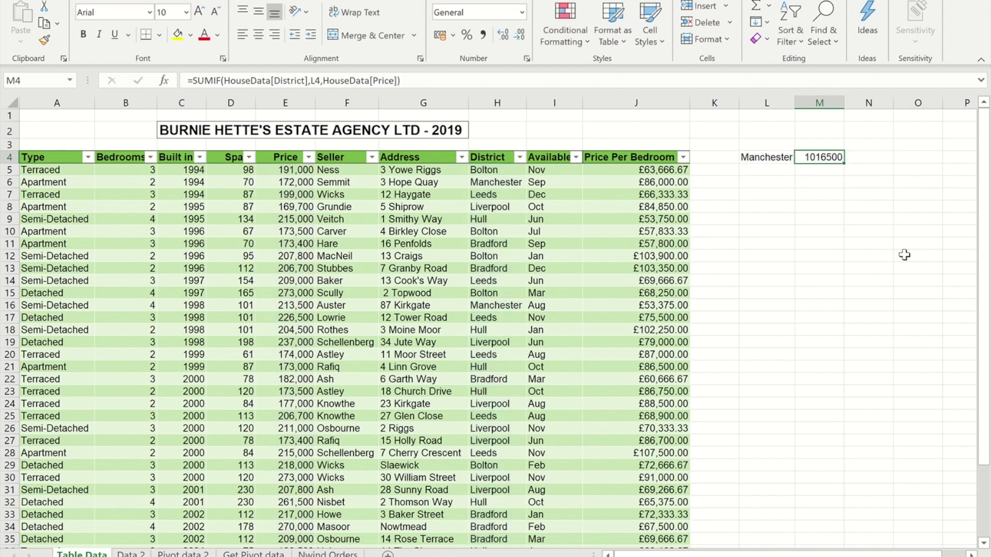
- Format the SUMIF result in M4 as Currency
click(523, 13)
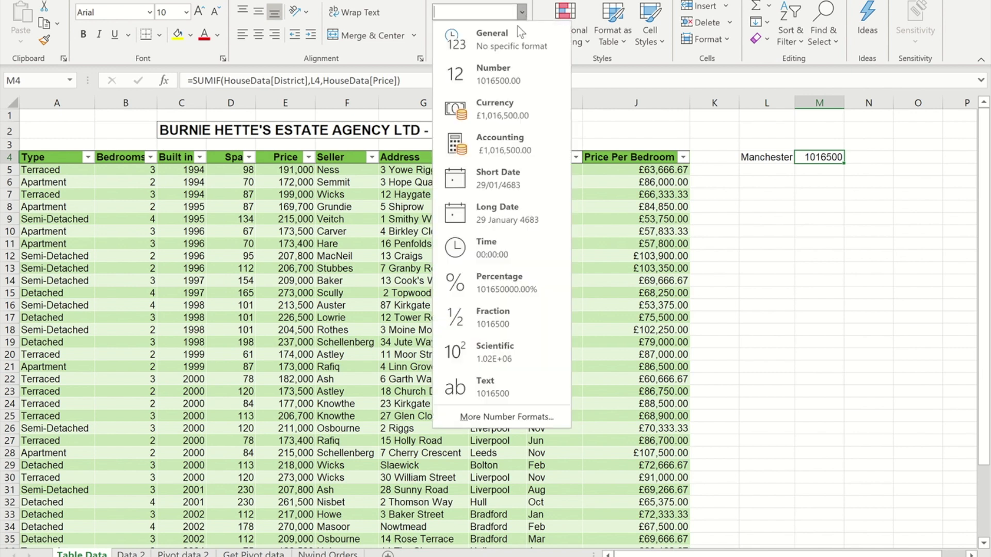
click(499, 112)
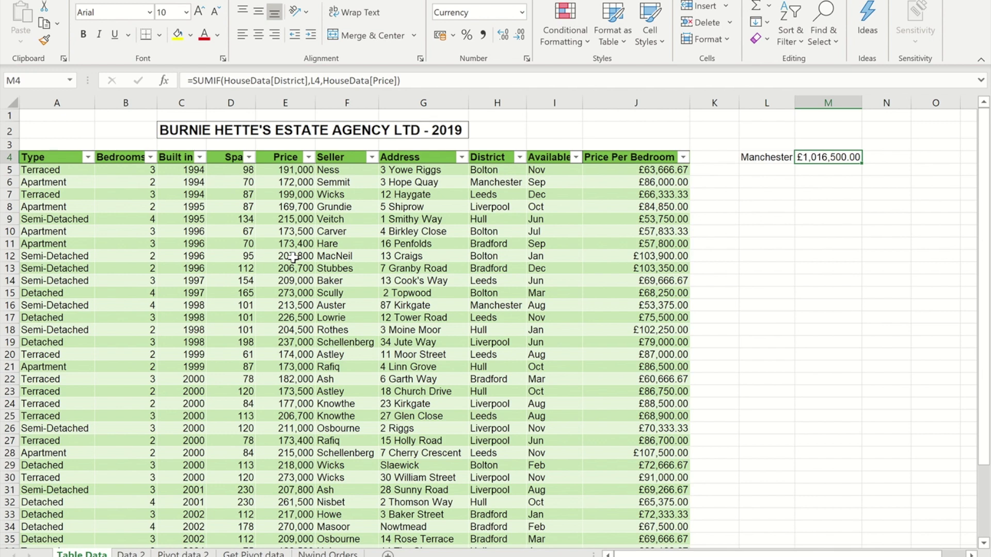
- Copy the 2020 property records in A5:I40 on the Data 2 sheet, without the header row
key(ctrl+Page_Down)
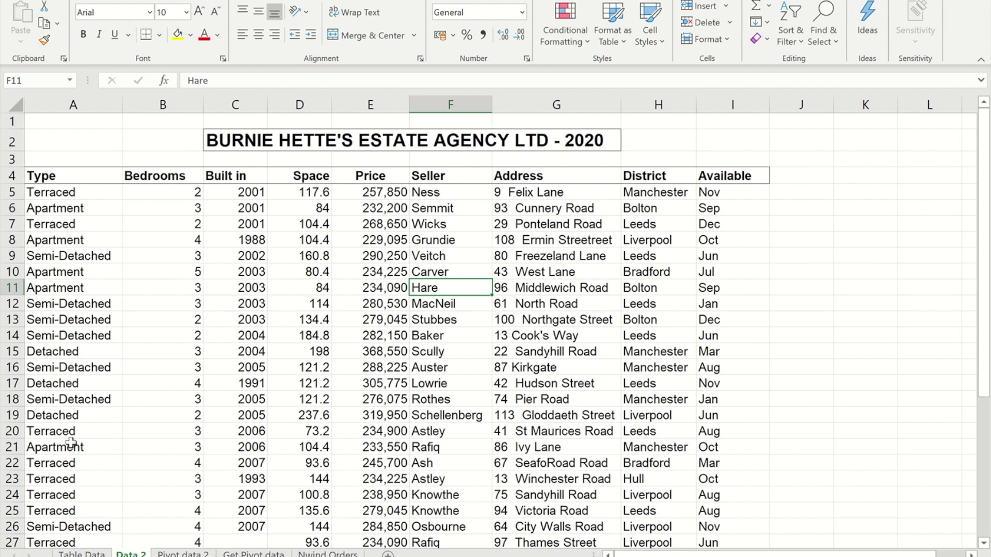
click(38, 195)
key(ctrl+shift+Right)
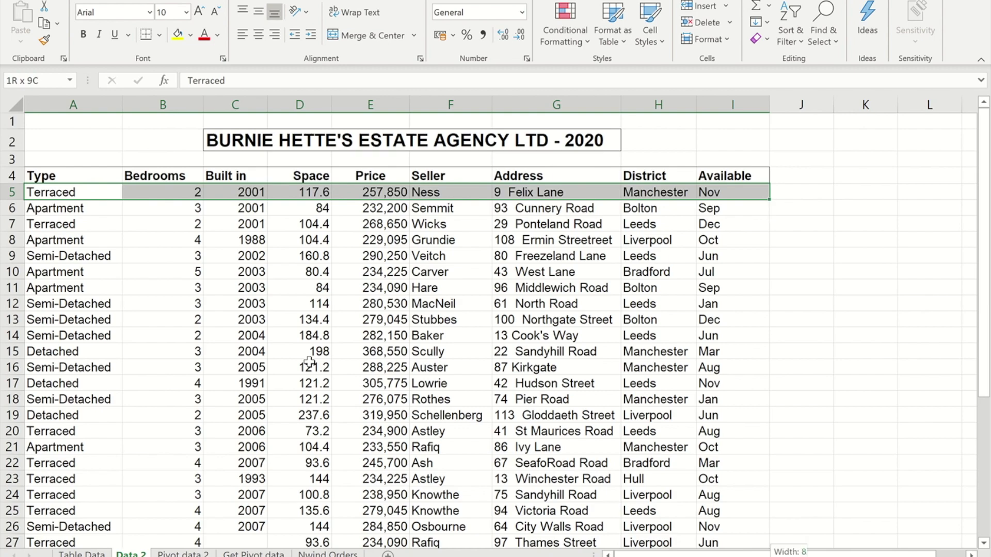
key(ctrl+shift+Down)
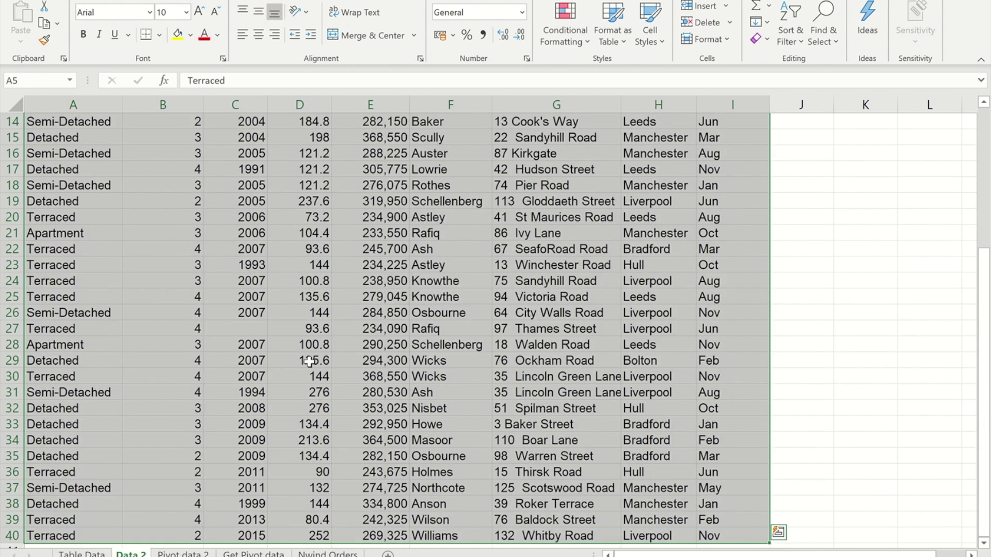
- Paste the copied 2020 records into the table on the Table Data sheet, starting at A41 in the blank row above the total
click(81, 554)
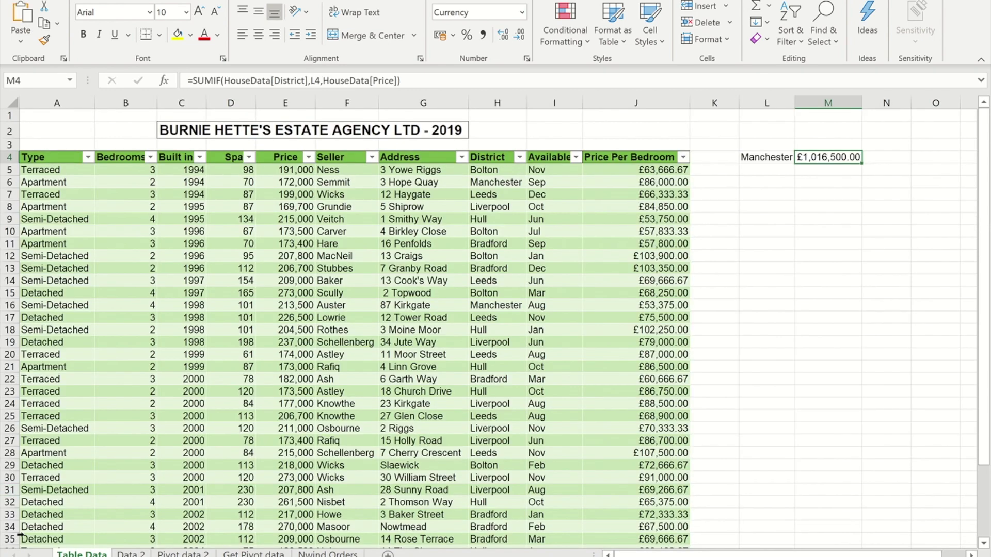
scroll(78, 429, down, 8)
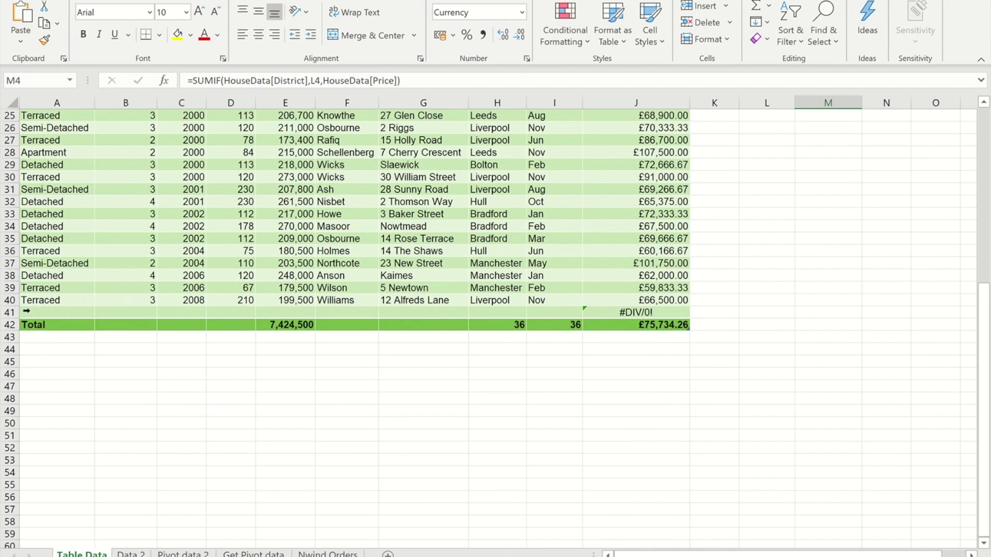
click(26, 311)
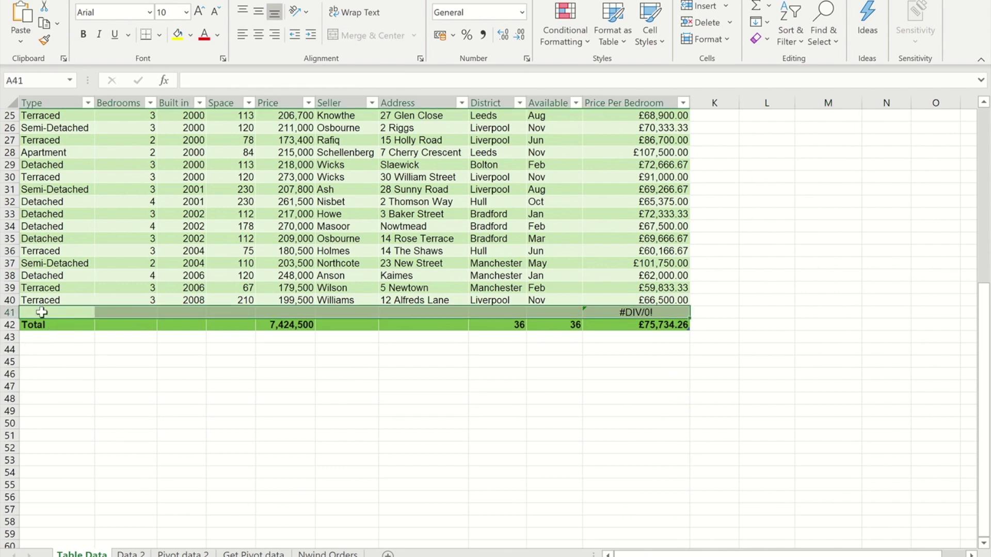
click(41, 313)
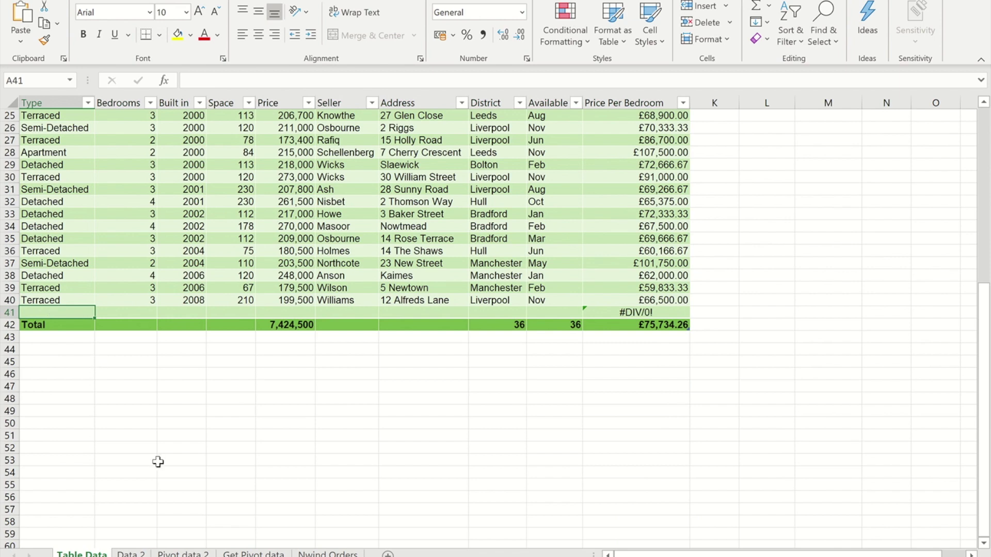
key(ctrl+v)
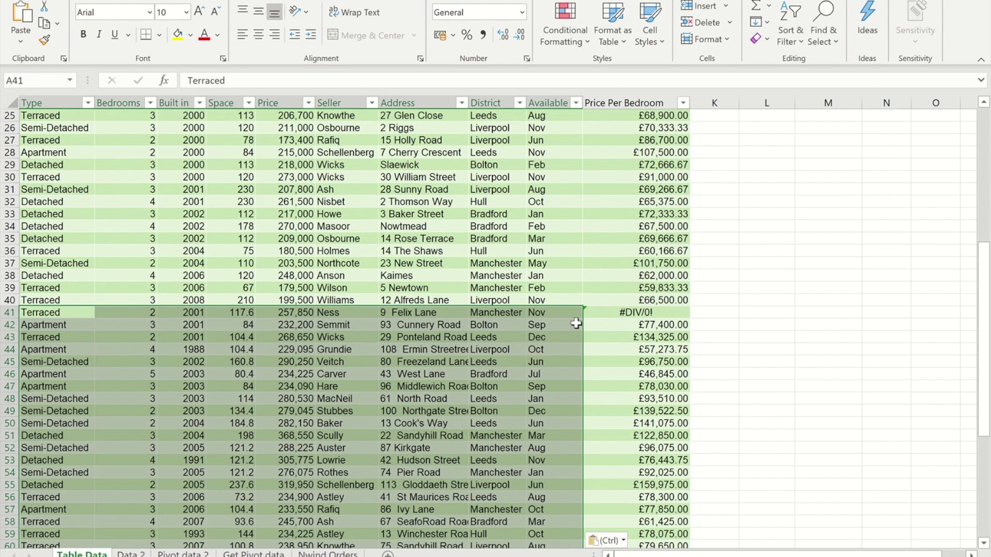
- Check the Price Per Bedroom formula in the pasted rows and the full extent of the expanded table from total row to header
click(673, 338)
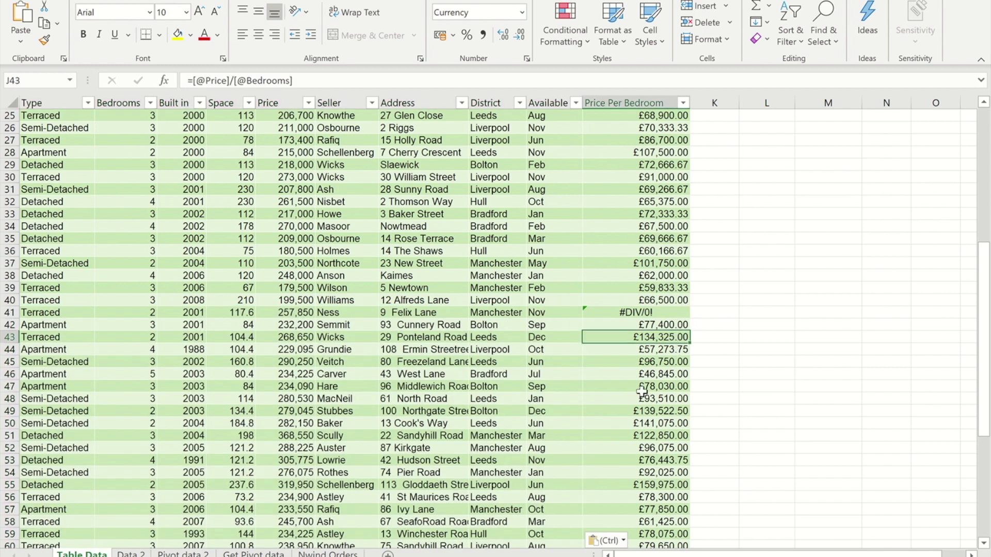
scroll(621, 441, down, 11)
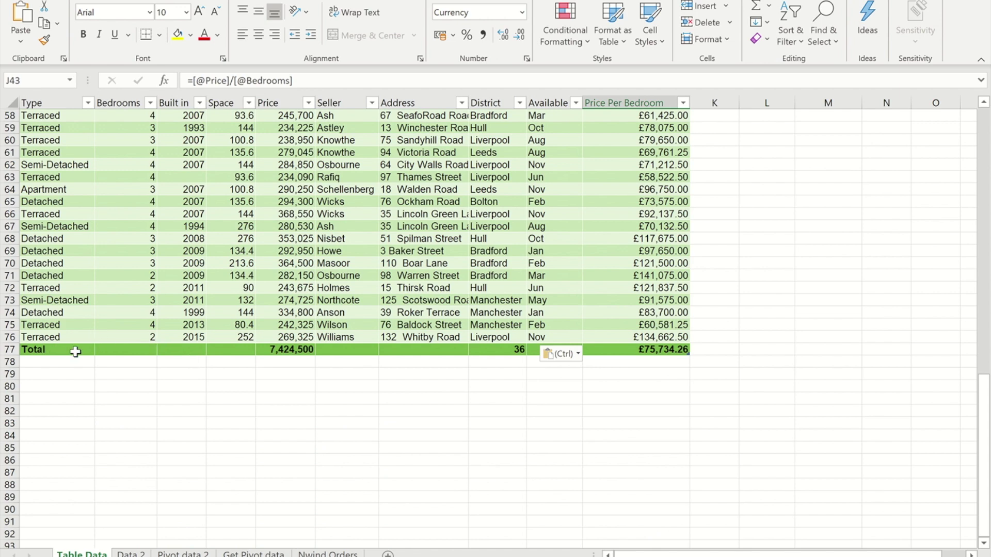
key(ctrl+a)
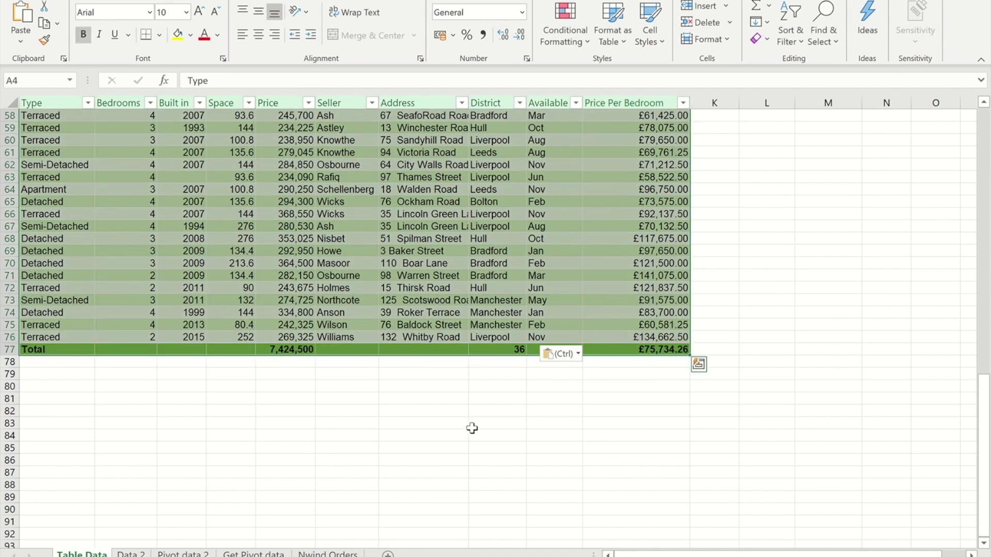
scroll(735, 468, up, 1)
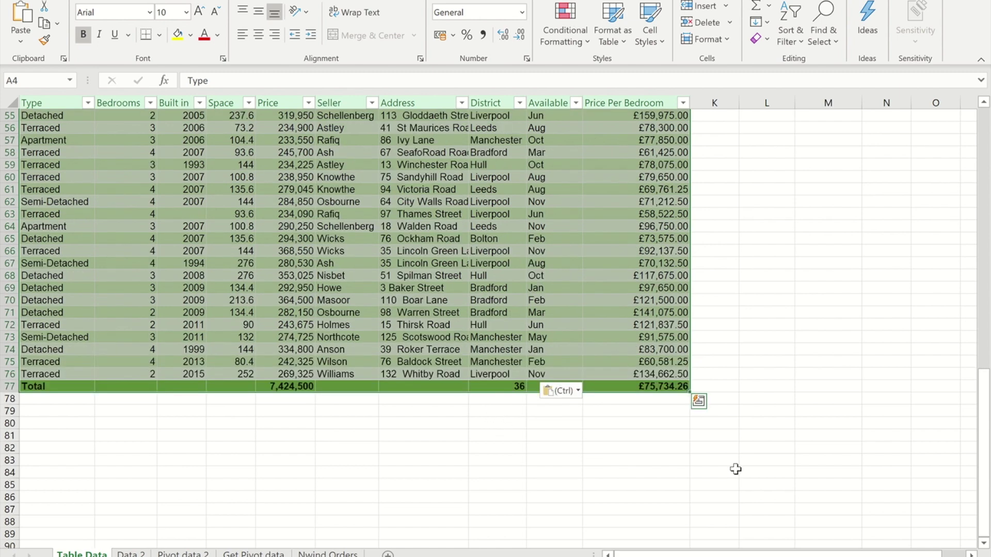
scroll(893, 462, up, 18)
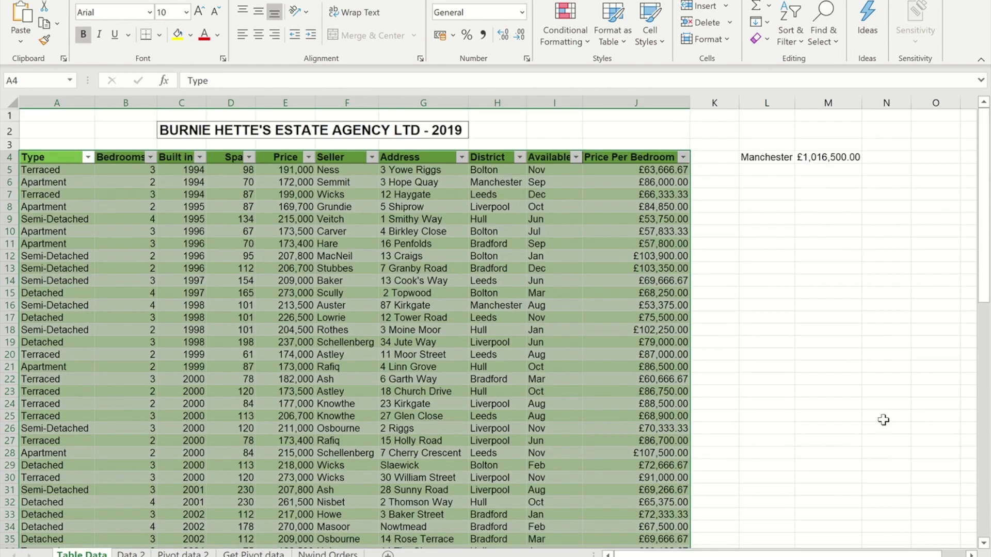
click(820, 181)
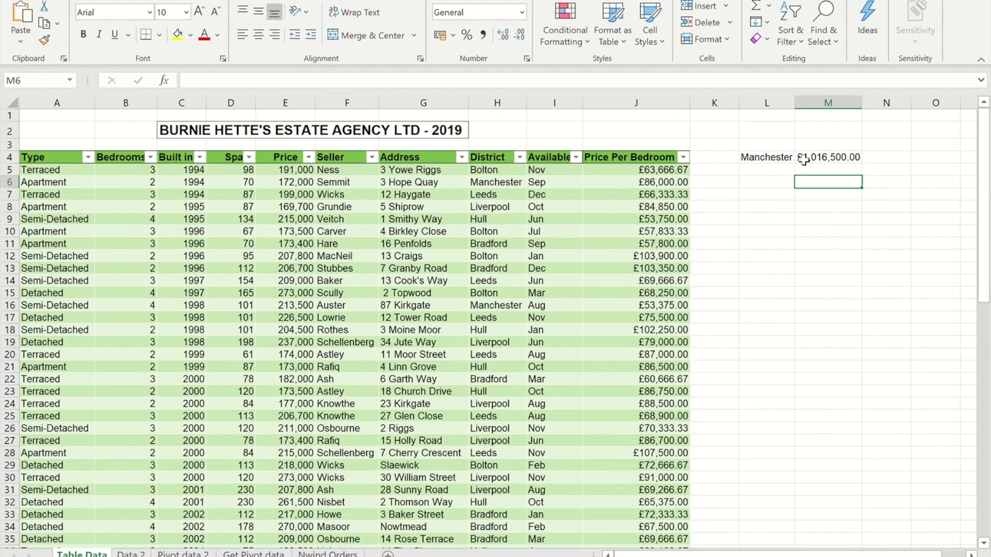